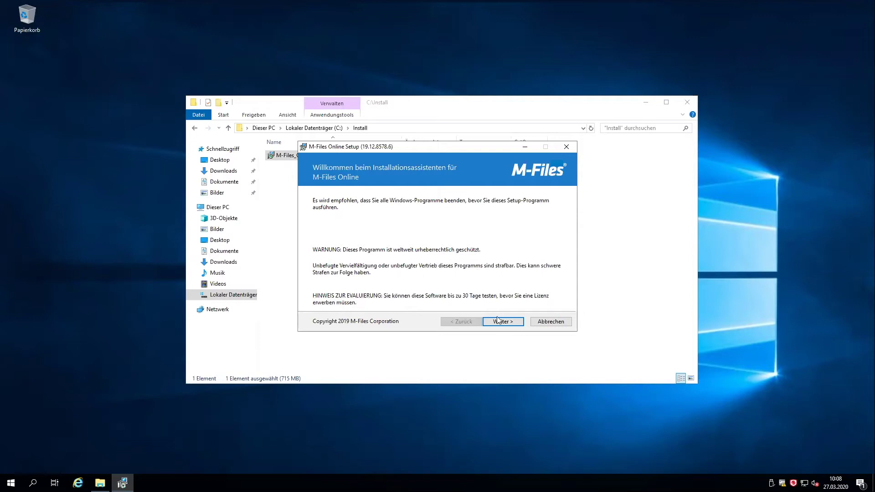
Step: Review and accept the end-user licence agreement in the M-Files Online setup wizard, and continue to the component selection
{"action": "left_click", "coordinate": [501, 322]}
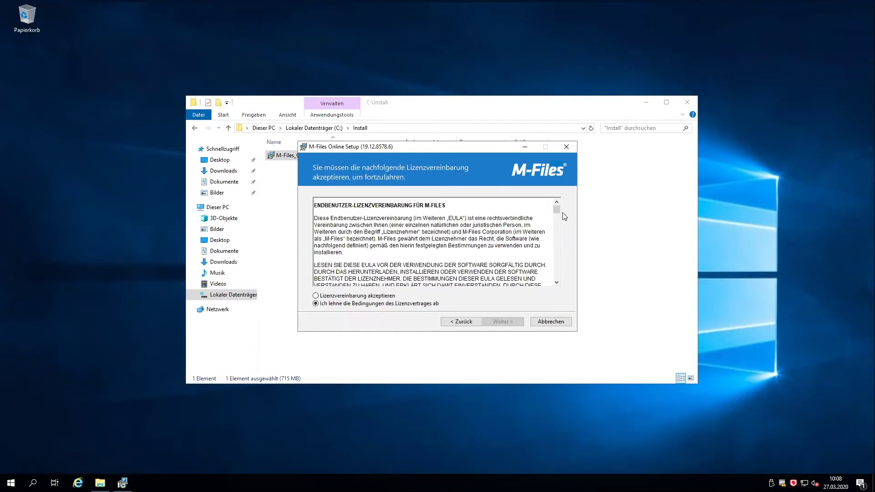
{"action": "scroll", "coordinate": [557, 228], "scroll_direction": "down", "scroll_amount": 15}
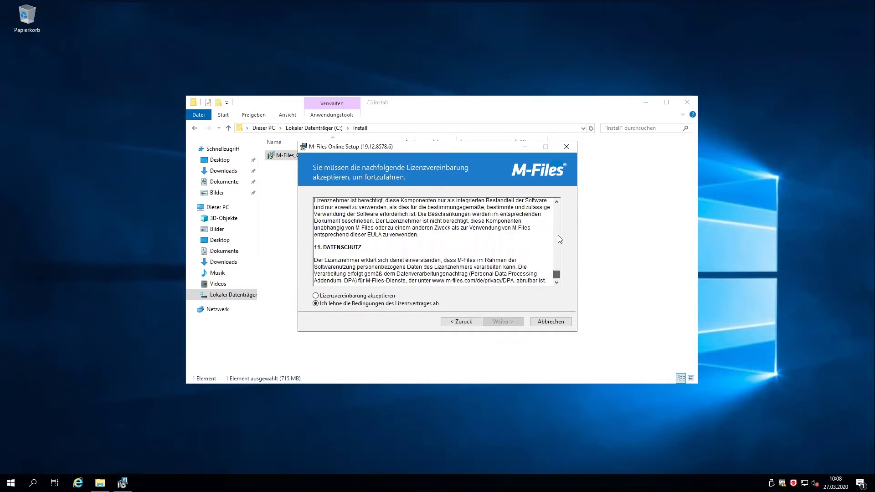
{"action": "scroll", "coordinate": [557, 219], "scroll_direction": "up", "scroll_amount": 15}
{"action": "left_click", "coordinate": [349, 296]}
{"action": "left_click", "coordinate": [497, 321]}
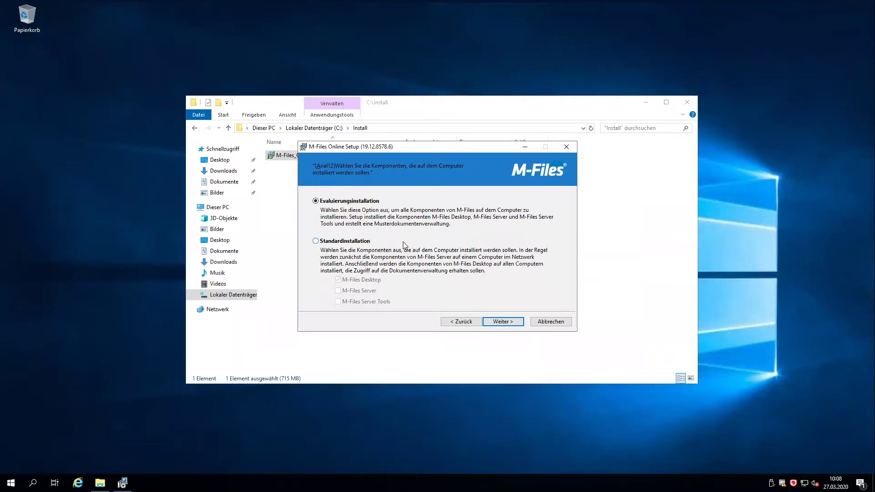
Step: Choose the Evaluierungsinstallation option to install all M-Files components together with the sample vault
{"action": "left_click", "coordinate": [349, 241]}
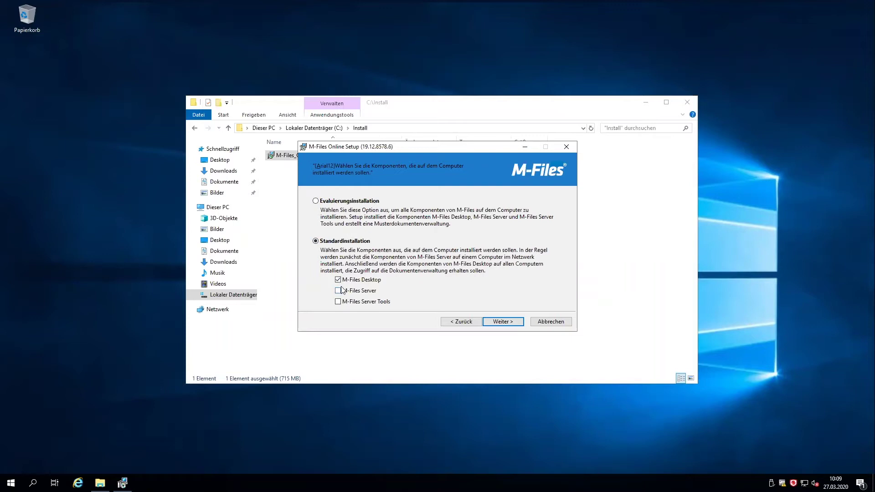
{"action": "left_click", "coordinate": [338, 301]}
{"action": "left_click", "coordinate": [363, 204]}
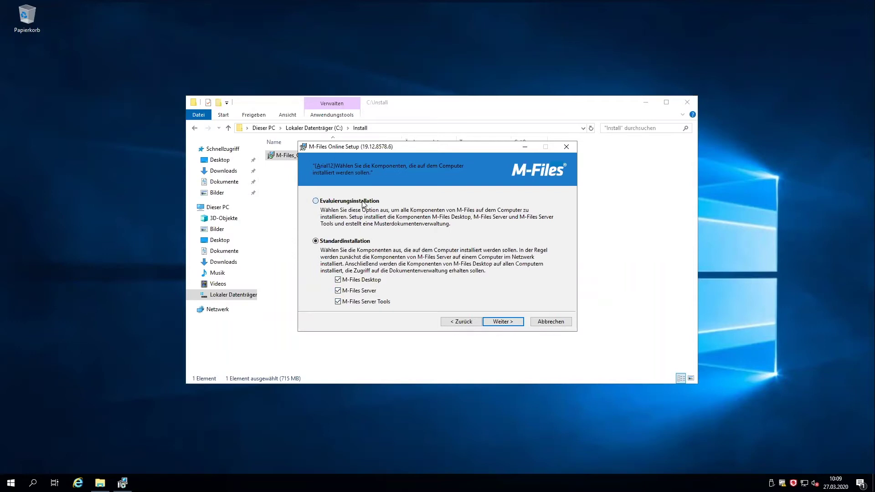
{"action": "left_click", "coordinate": [496, 323]}
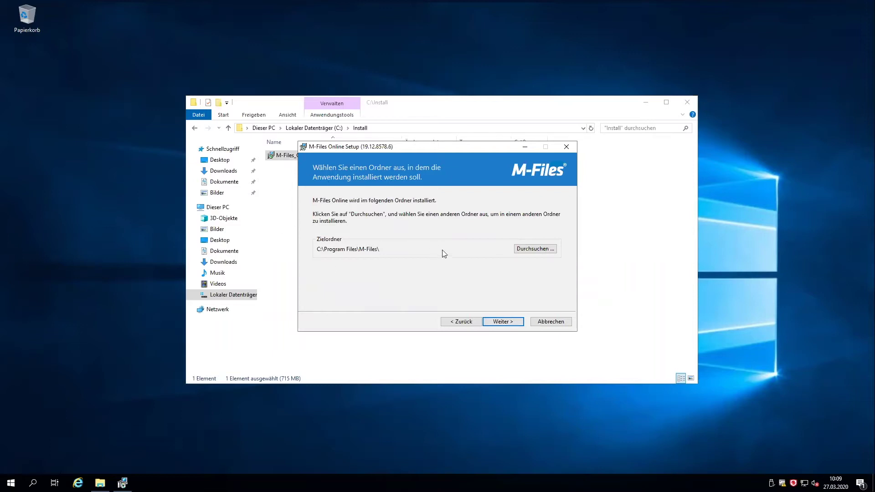
Step: Install M-Files into C:\Program Files\M-Files\ and allow setup to open TCP port 2266 in the Windows firewall
{"action": "left_click", "coordinate": [502, 324]}
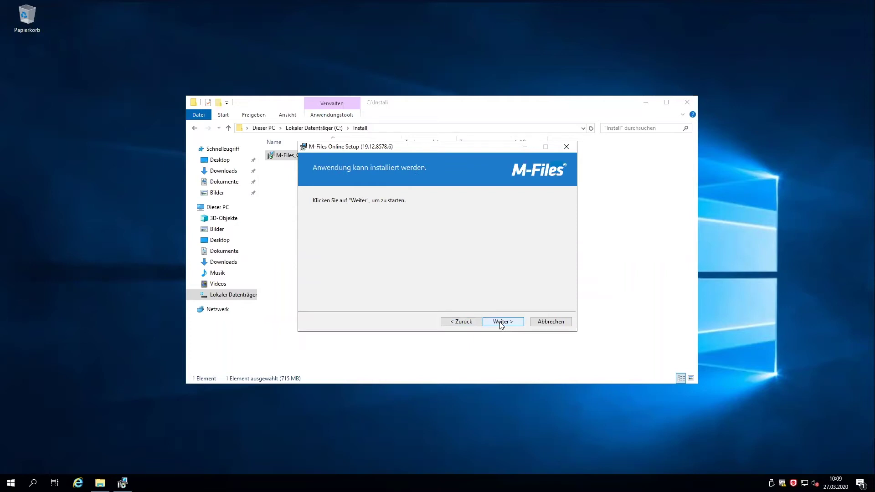
{"action": "left_click", "coordinate": [501, 323]}
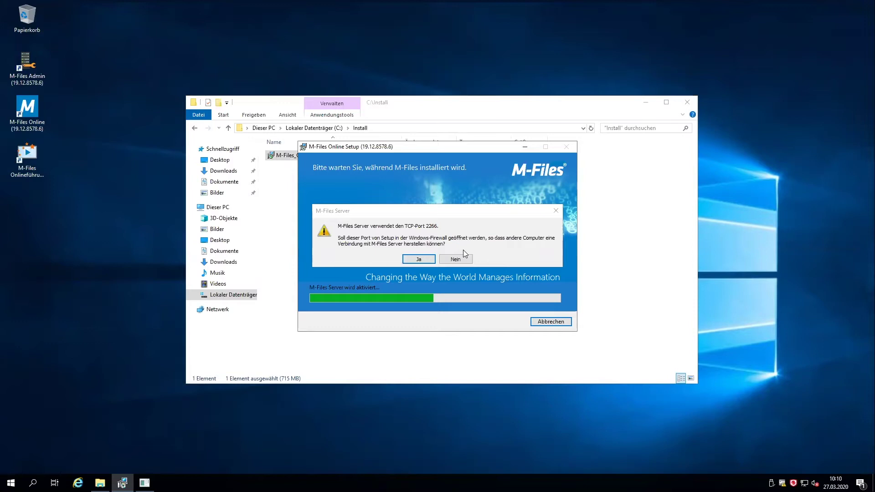
{"action": "left_click", "coordinate": [412, 260]}
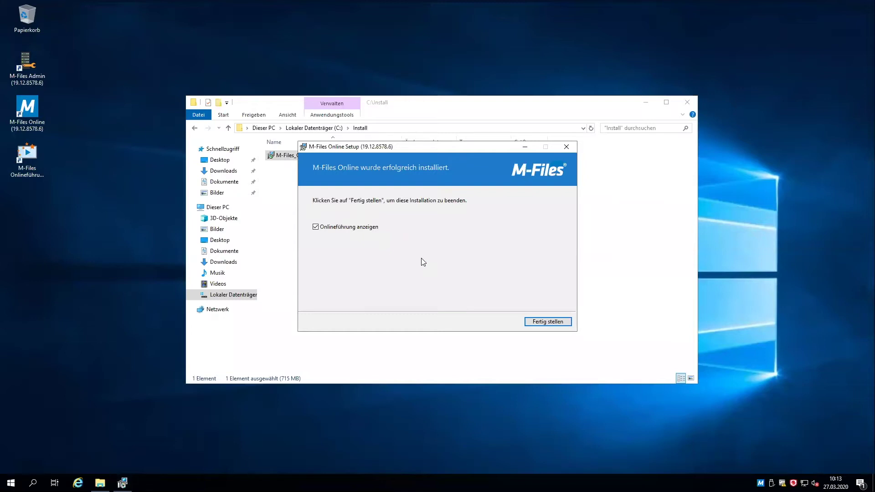
Step: Finish the setup without showing the Onlineführung, and close the Install folder window
{"action": "left_click", "coordinate": [334, 228]}
{"action": "left_click", "coordinate": [544, 324]}
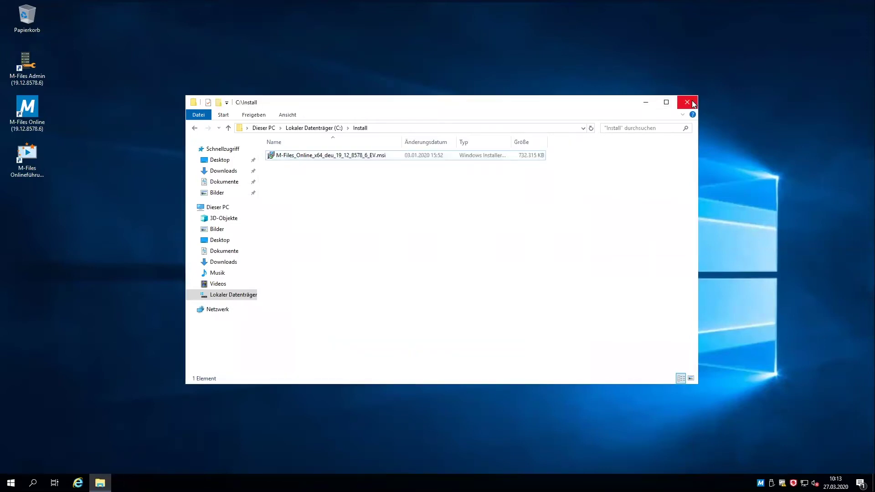
{"action": "left_click", "coordinate": [693, 104]}
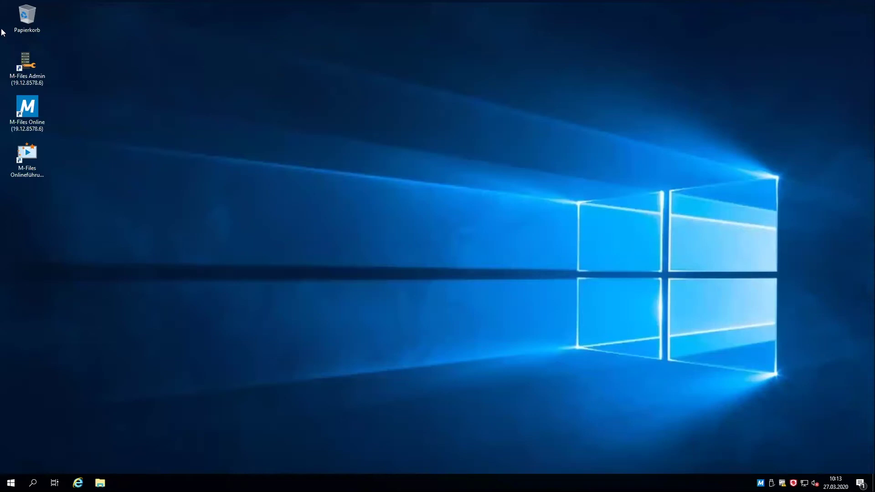
Step: Look over the desktop shortcuts for M-Files Admin, M-Files Online and M-Files Onlineführung, highlighting each one in turn
{"action": "left_click", "coordinate": [21, 64]}
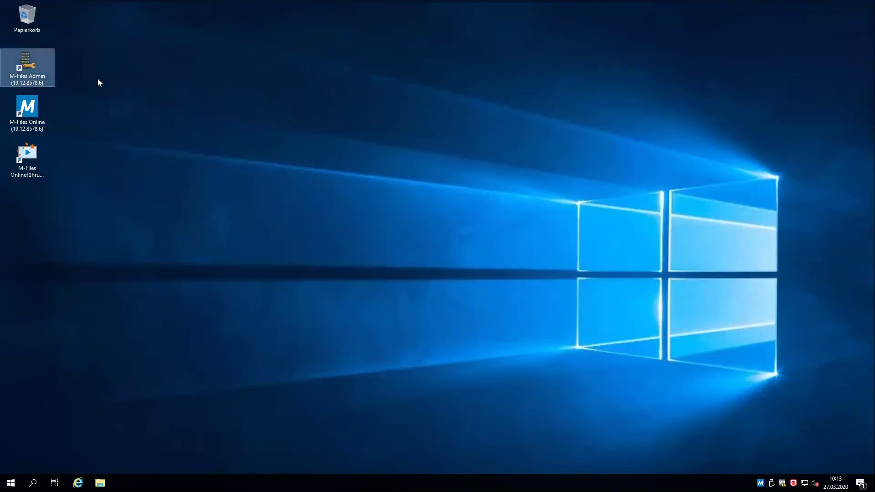
{"action": "left_click", "coordinate": [26, 112]}
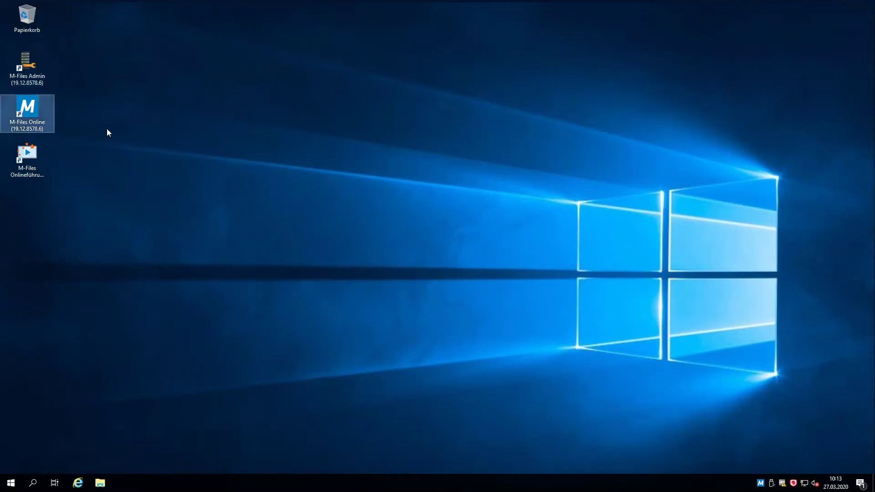
{"action": "left_click", "coordinate": [22, 153]}
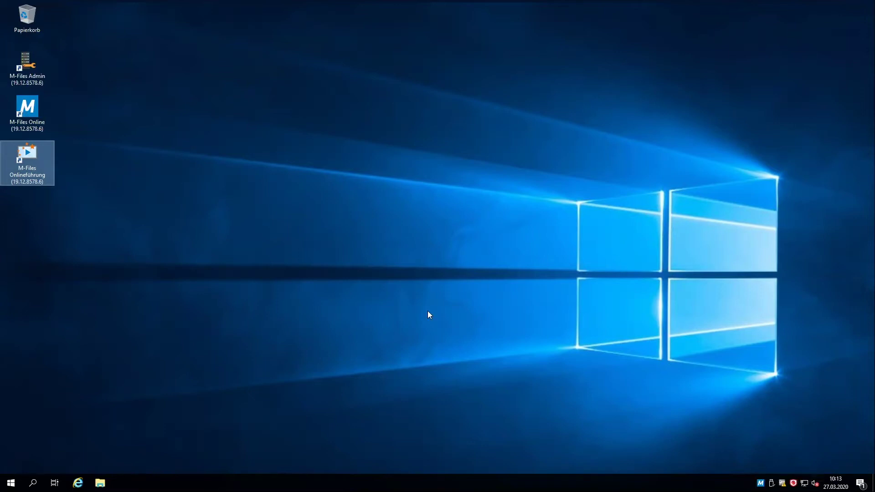
Step: Open the Muster-Dokumentenverwaltung vault from the M-Files (M:) drive in File Explorer
{"action": "left_click", "coordinate": [100, 483]}
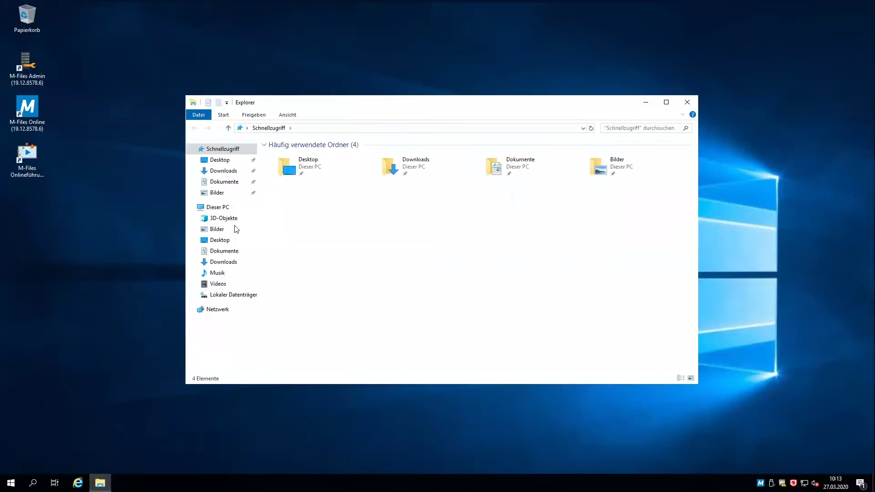
{"action": "left_click", "coordinate": [218, 207]}
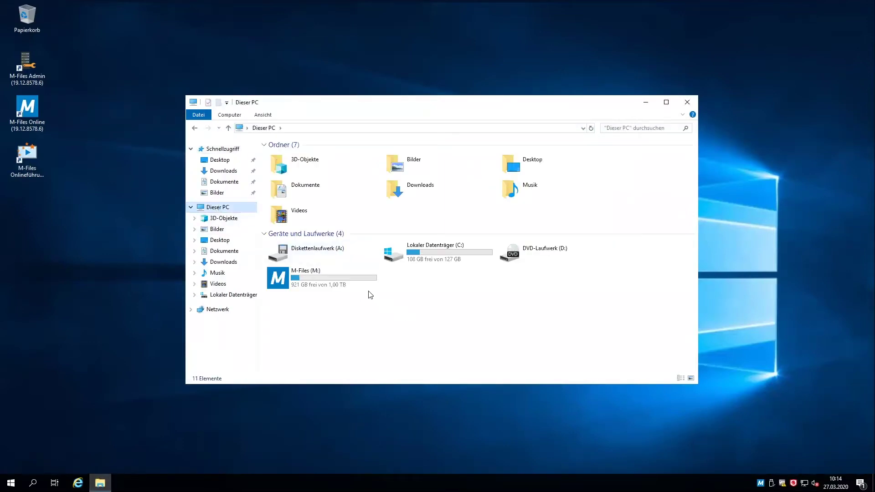
{"action": "double_click", "coordinate": [287, 275]}
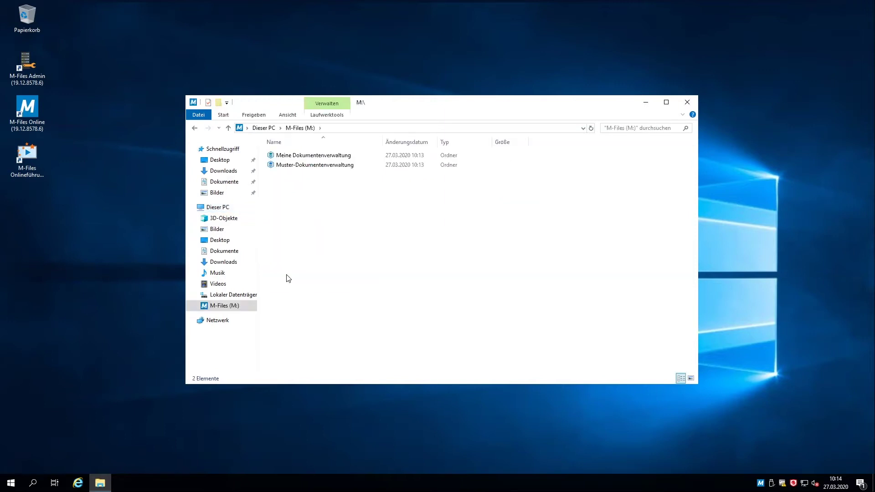
{"action": "double_click", "coordinate": [315, 165]}
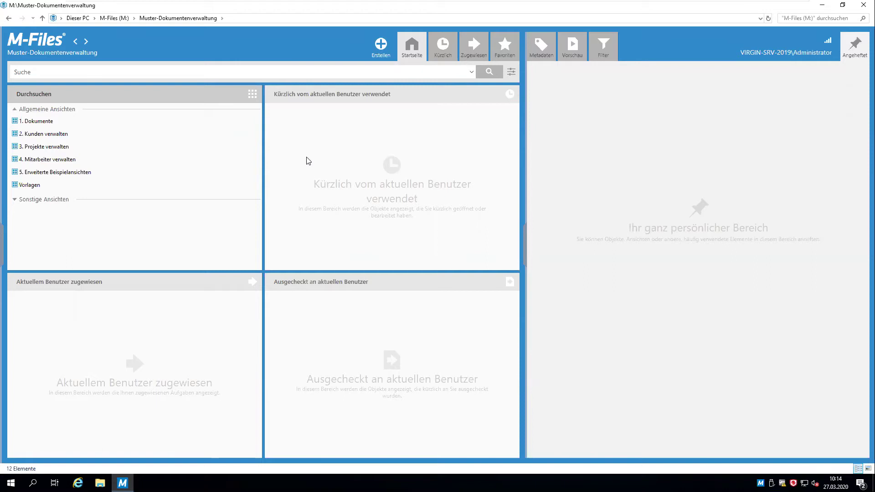
Step: Search the vault for "Dokument"
{"action": "left_click", "coordinate": [216, 73]}
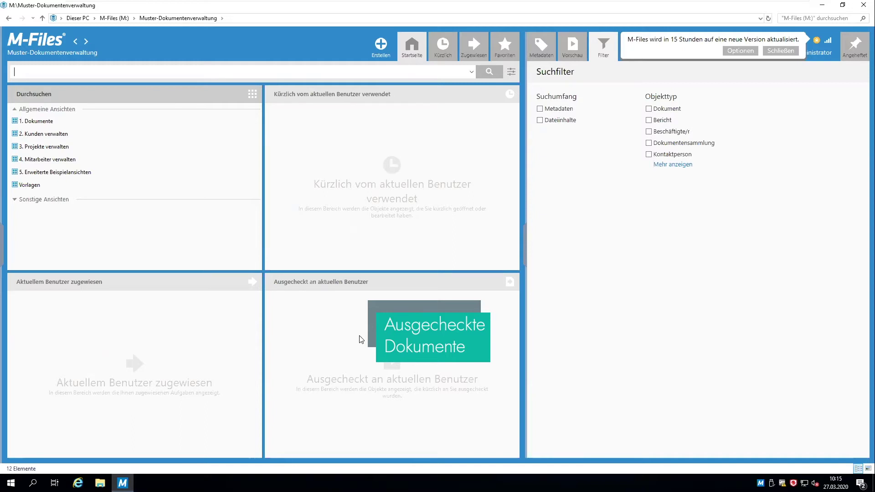
{"action": "left_click", "coordinate": [335, 163]}
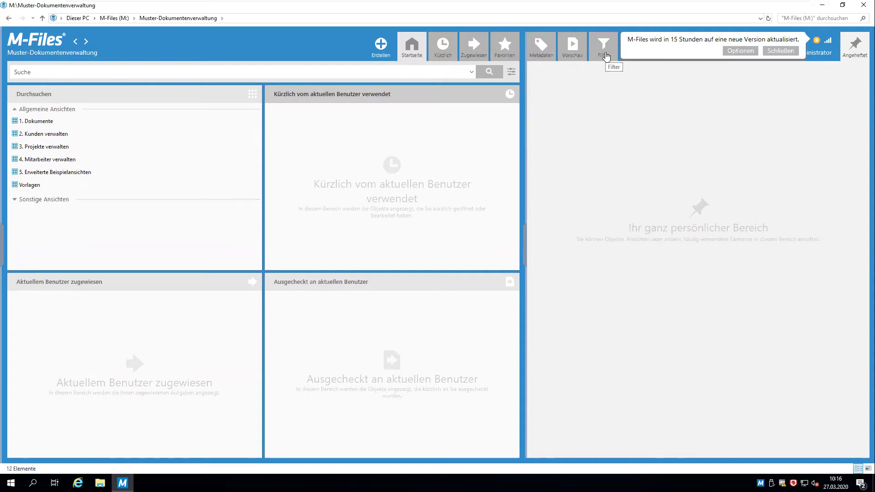
{"action": "left_click", "coordinate": [415, 73]}
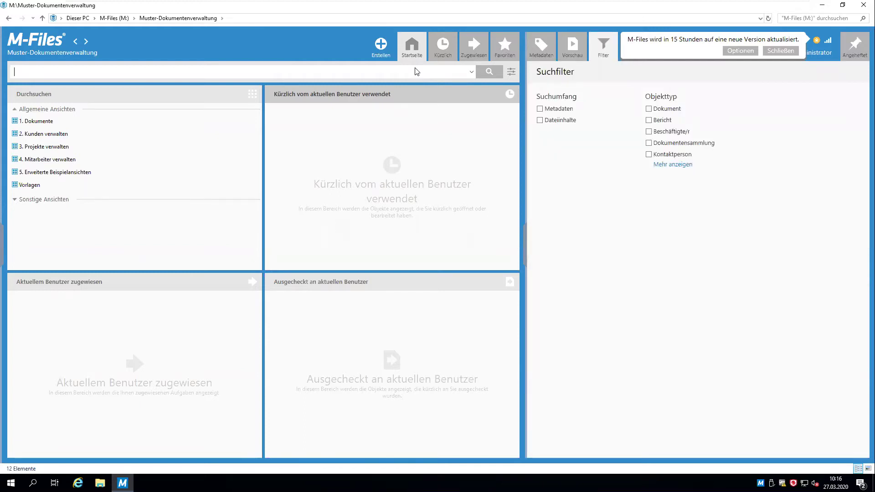
{"action": "type", "text": "Dokument"}
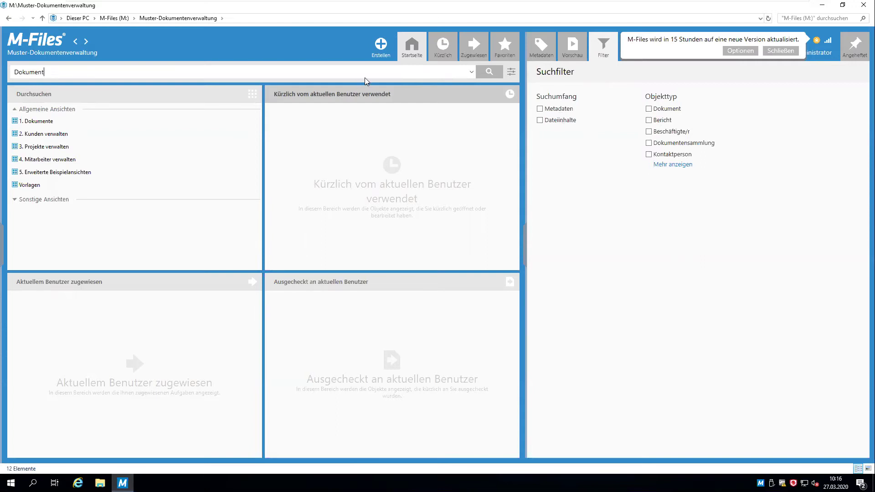
{"action": "left_click", "coordinate": [488, 72]}
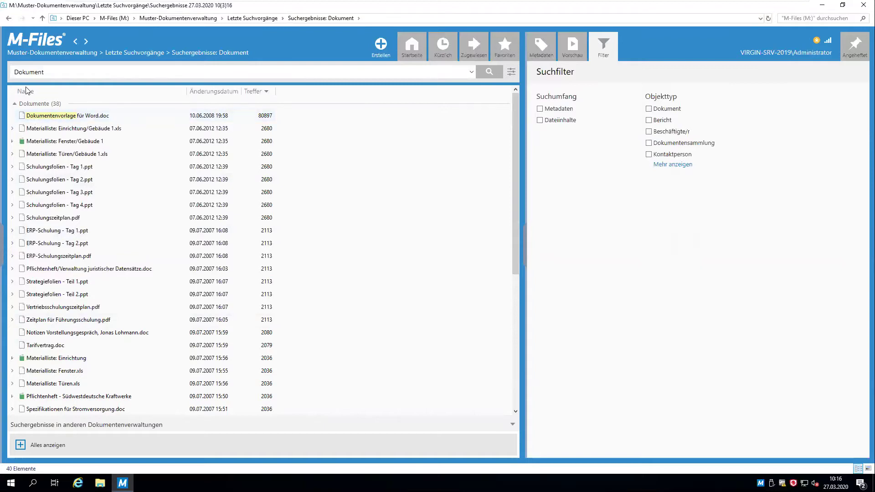
Step: View the metadata and preview of Dokumentenvorlage für Word.doc, and return to the vault's home page
{"action": "left_click", "coordinate": [47, 117]}
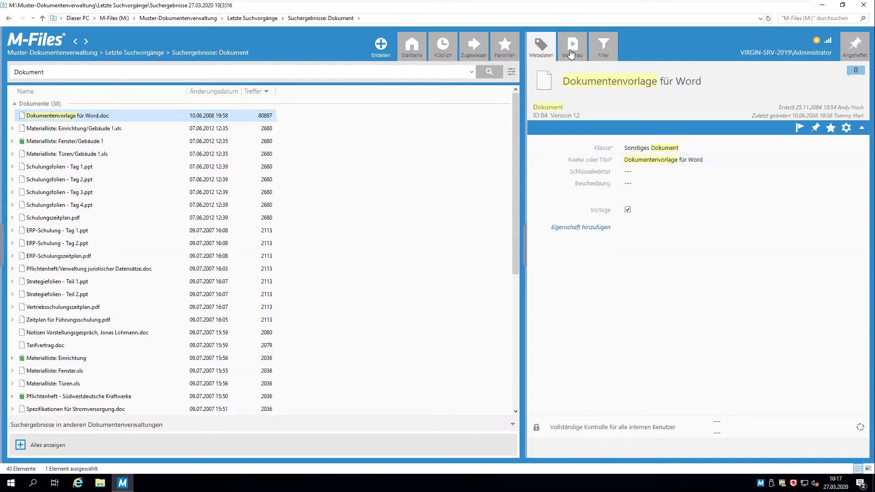
{"action": "left_click", "coordinate": [571, 53]}
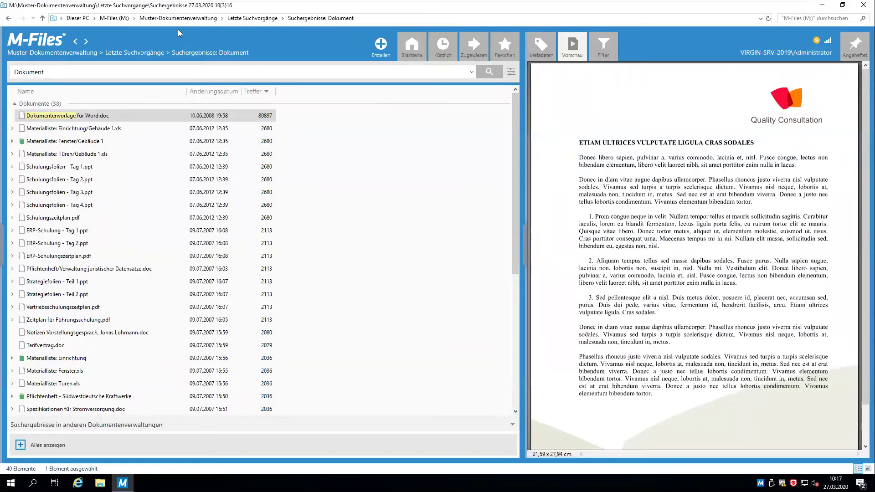
{"action": "left_click", "coordinate": [35, 41]}
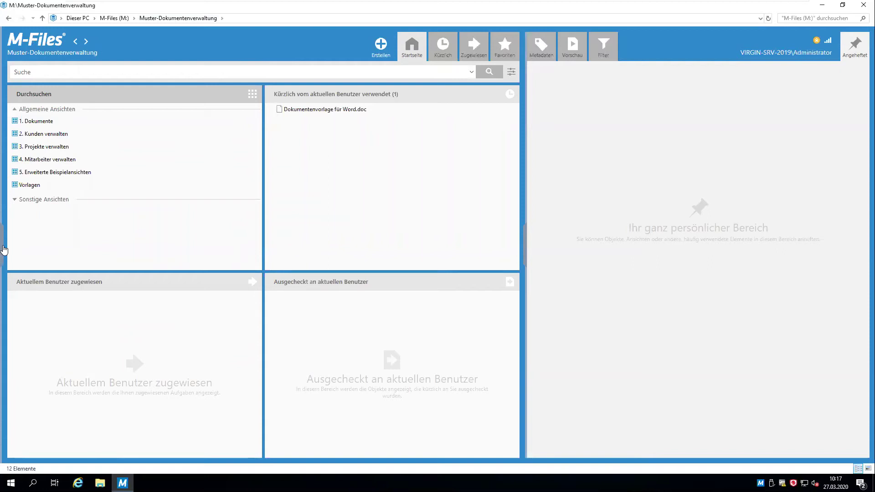
Step: Expand the task area, and display the metadata of CBH International's Ausgangsrechnung 312 within the Dokumente view Nach Kunde
{"action": "left_click", "coordinate": [4, 250]}
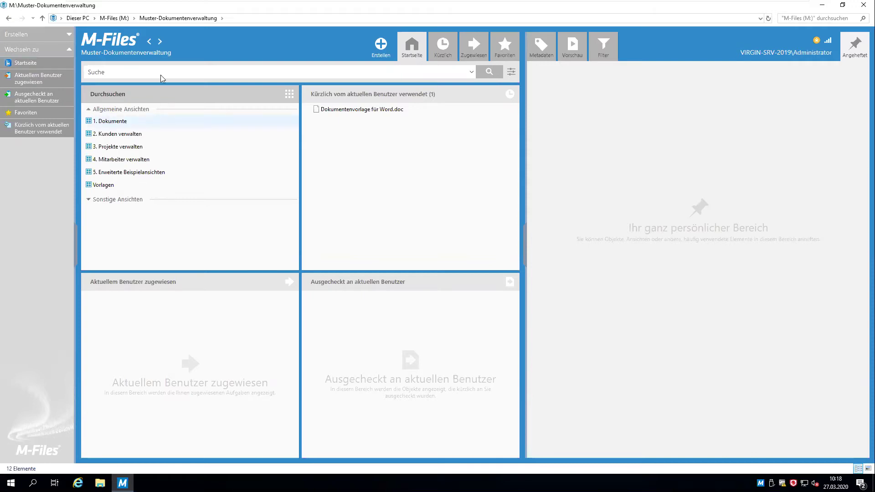
{"action": "double_click", "coordinate": [113, 122]}
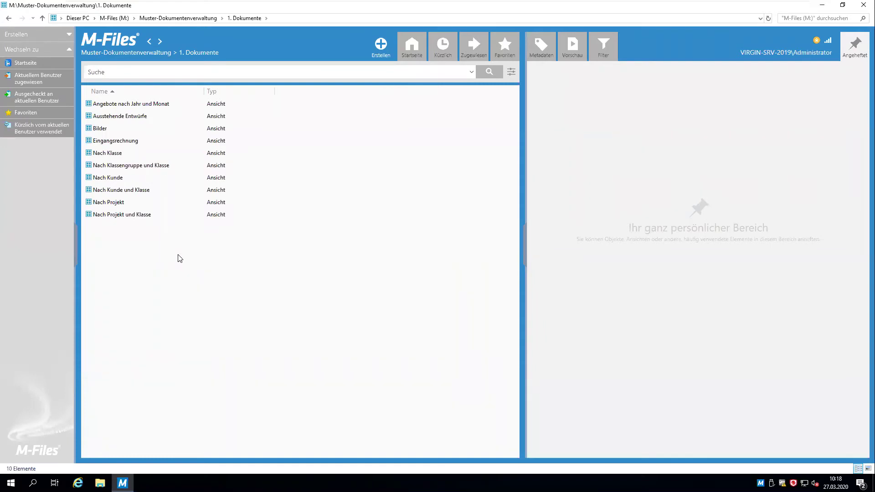
{"action": "double_click", "coordinate": [116, 179]}
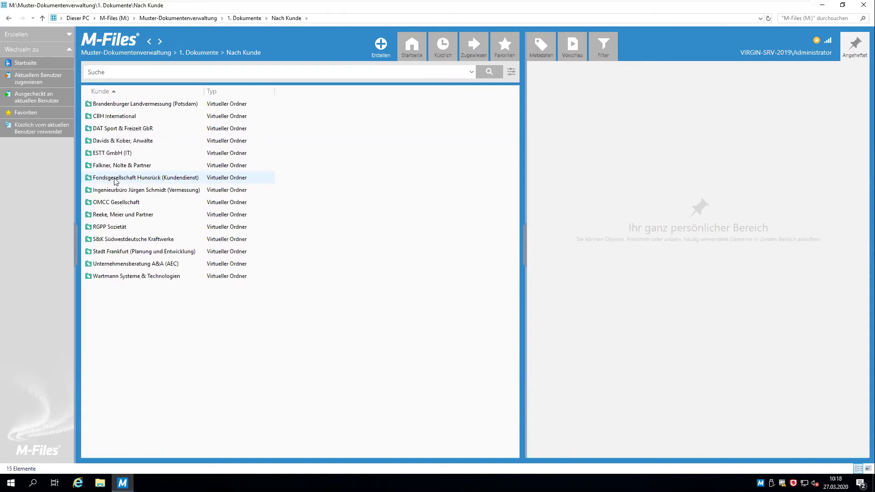
{"action": "double_click", "coordinate": [117, 116]}
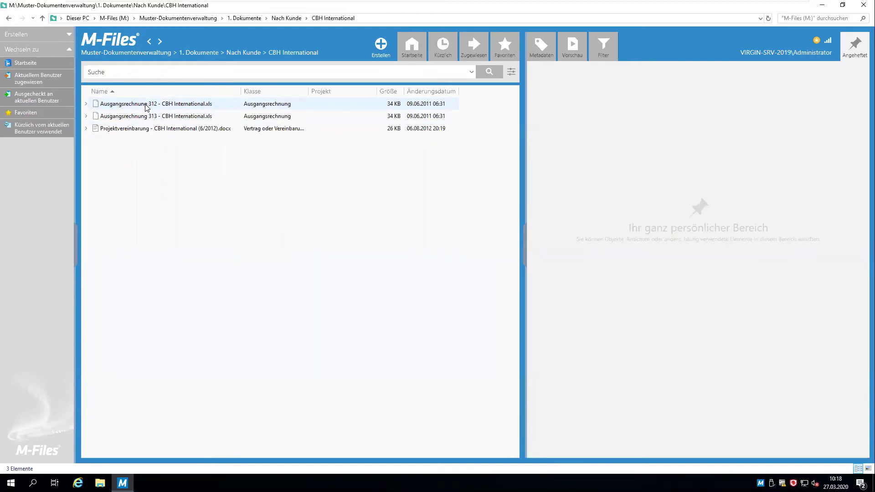
{"action": "left_click", "coordinate": [145, 105]}
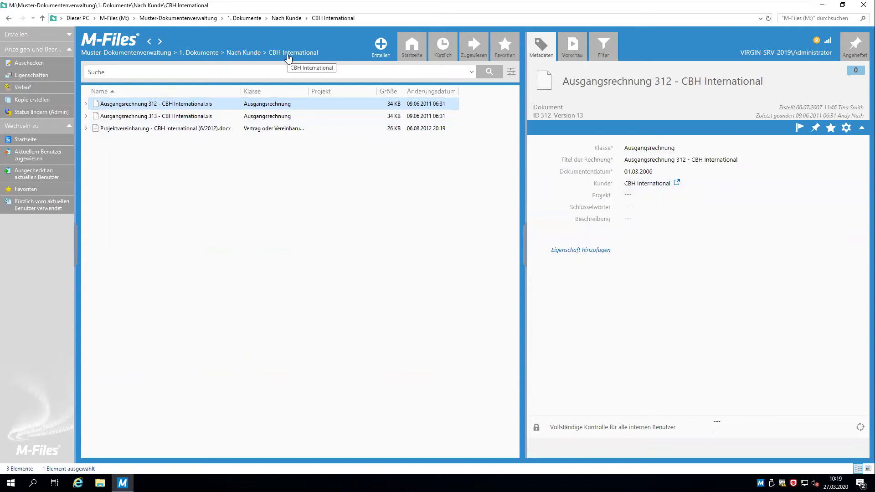
Step: Return to the home page and view the metadata of the recently used Ausgangsrechnung 312 and Dokumentenvorlage für Word files
{"action": "left_click", "coordinate": [110, 39]}
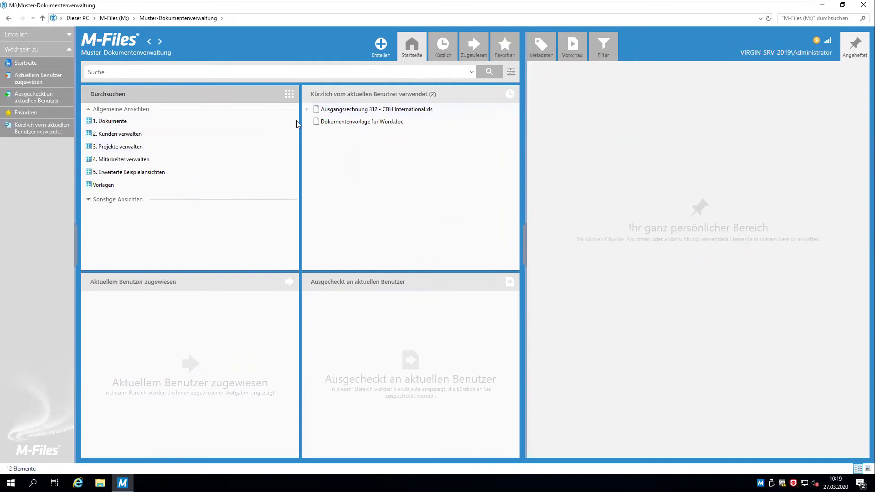
{"action": "left_click", "coordinate": [356, 110]}
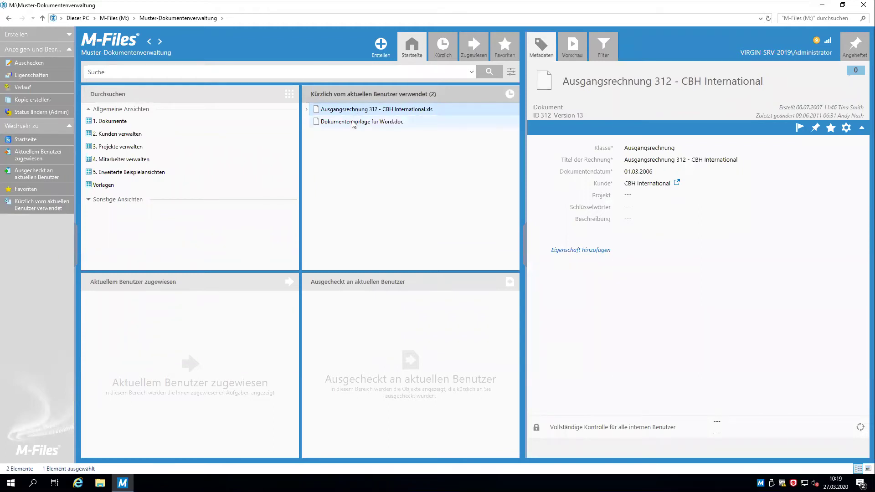
{"action": "left_click", "coordinate": [354, 122]}
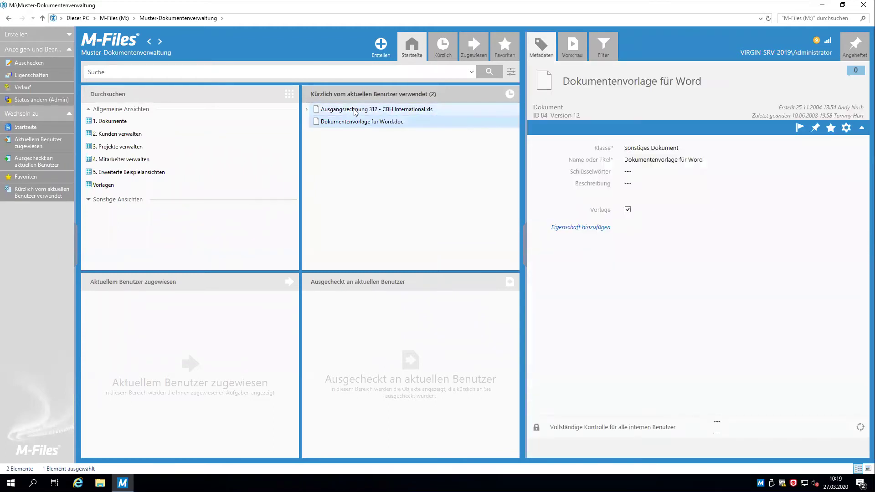
{"action": "left_click", "coordinate": [355, 110]}
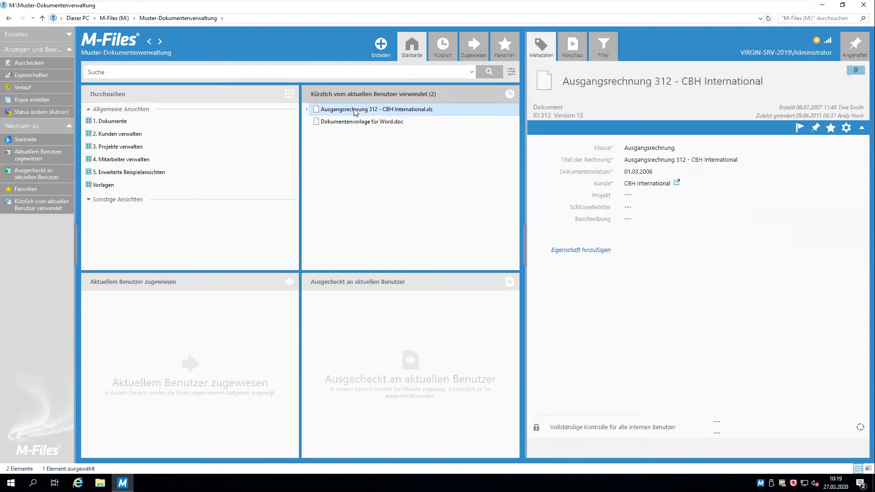
Step: Expand Ausgangsrechnung 312's relationships down to CBH International's contact persons and documents, view the Projektvereinbarung (6/2012) metadata, and collapse the tree again
{"action": "left_click", "coordinate": [306, 111]}
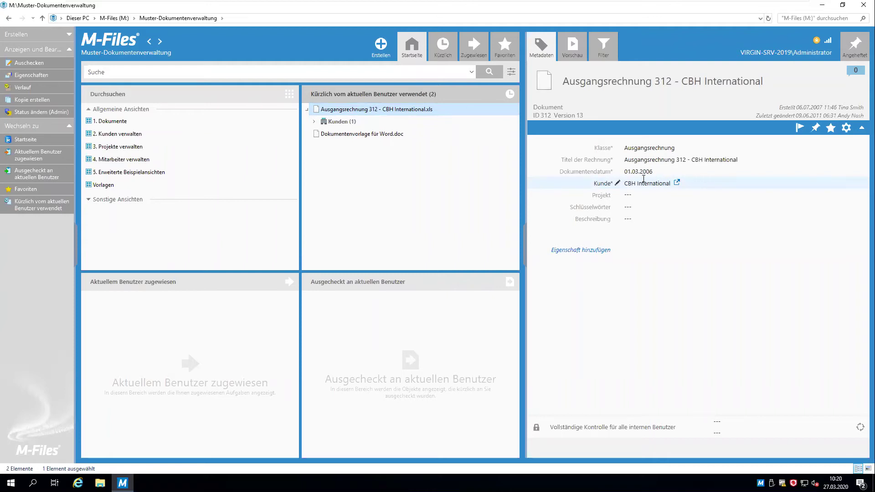
{"action": "left_click", "coordinate": [314, 122]}
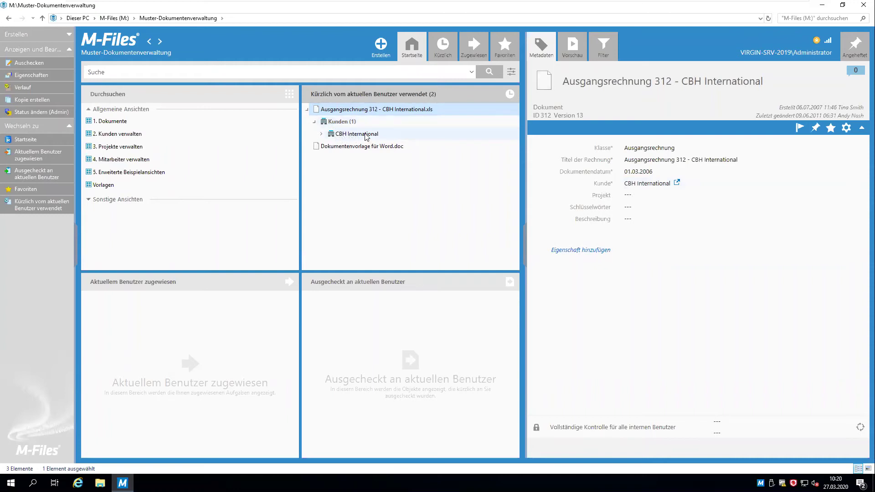
{"action": "left_click", "coordinate": [321, 134]}
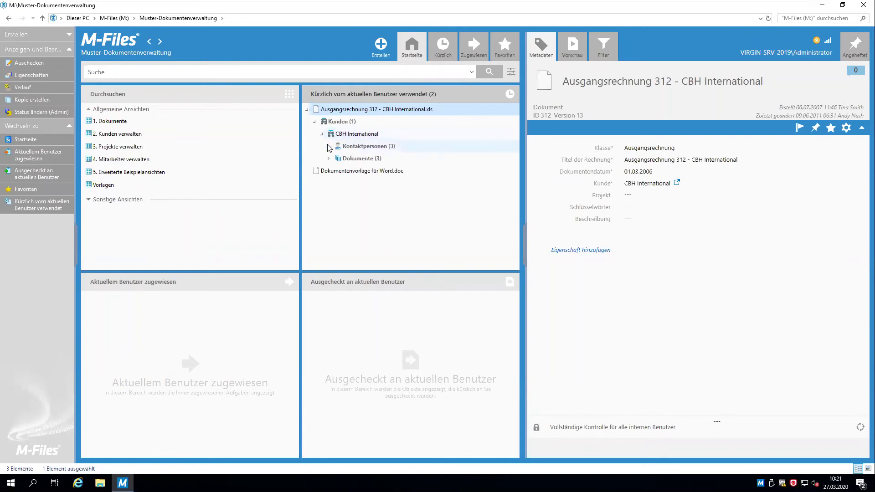
{"action": "left_click", "coordinate": [328, 146]}
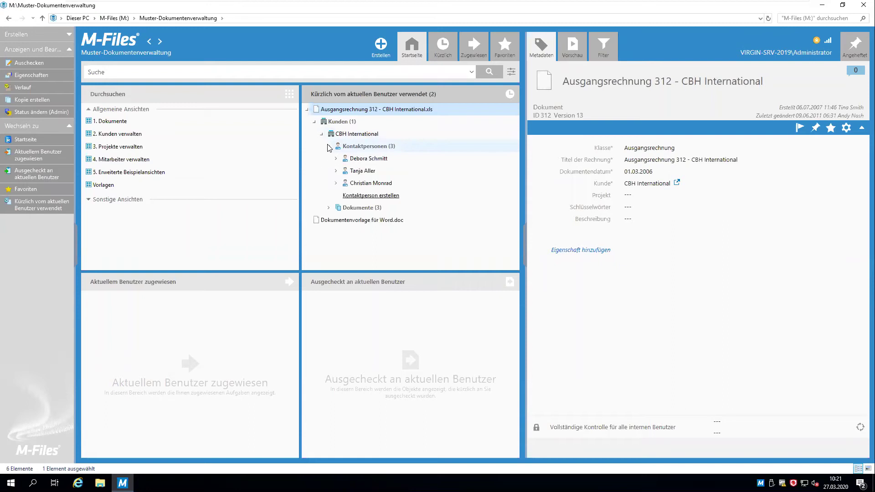
{"action": "left_click", "coordinate": [329, 208]}
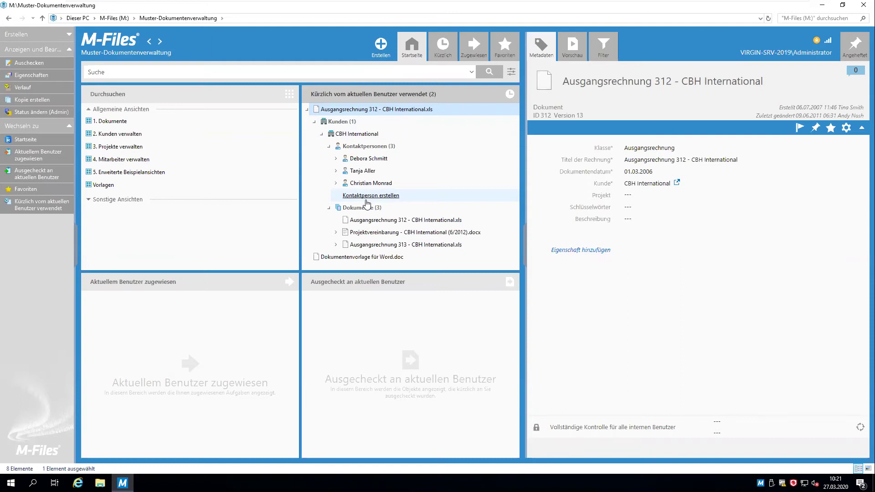
{"action": "left_click", "coordinate": [380, 233]}
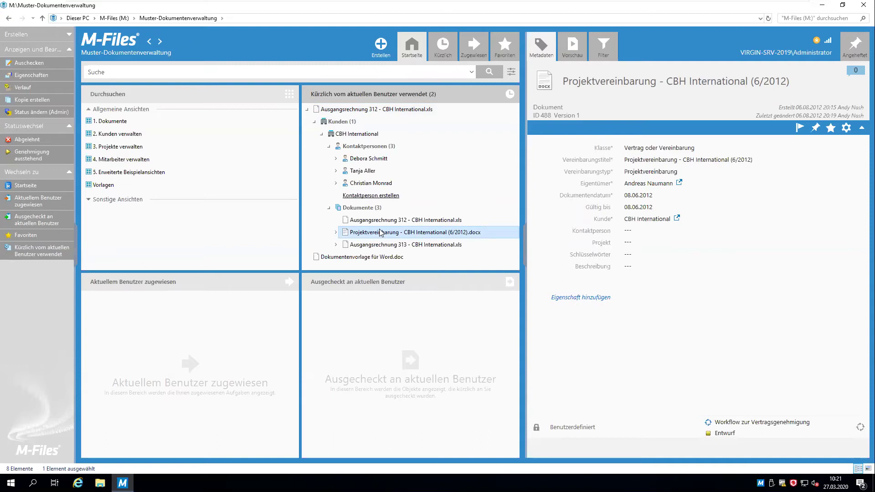
{"action": "left_click", "coordinate": [307, 109]}
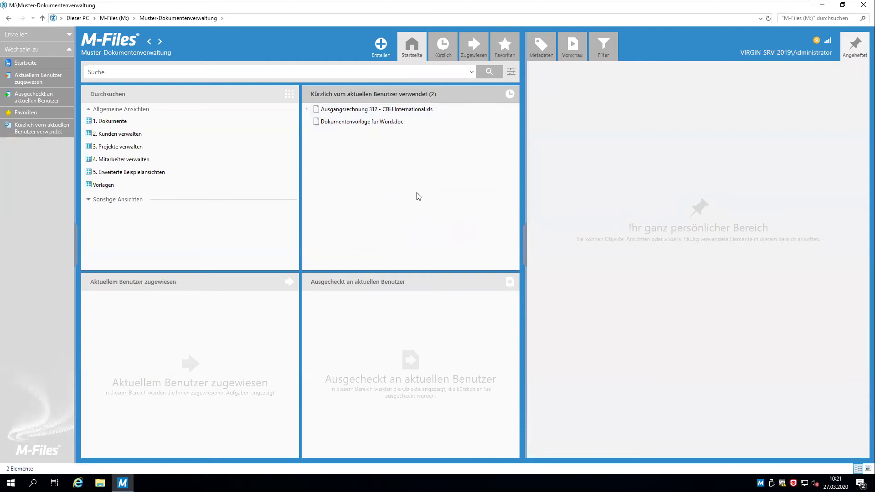
Step: Close the document vault, and open M-Files Admin in a smaller window placed mid-screen
{"action": "left_click", "coordinate": [862, 6]}
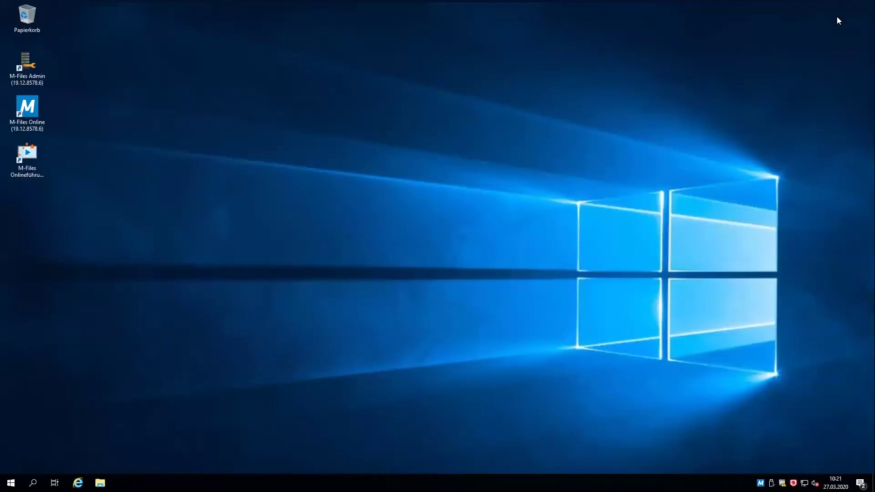
{"action": "left_click", "coordinate": [27, 63]}
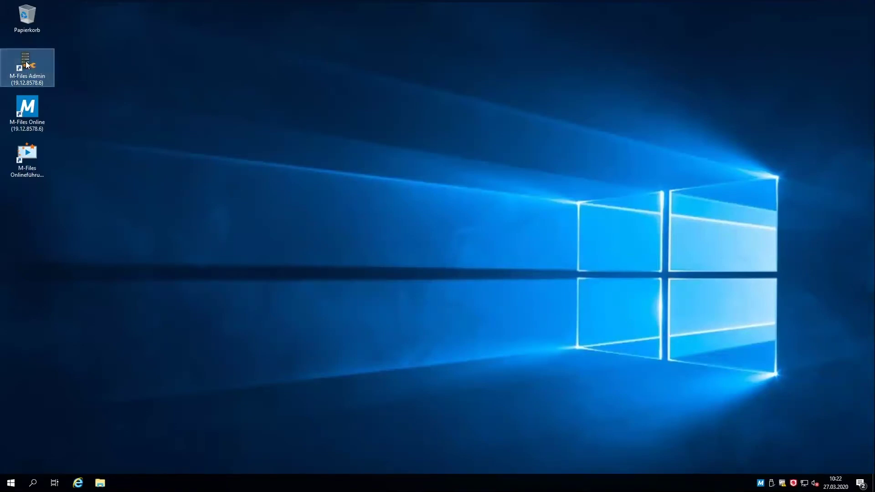
{"action": "double_click", "coordinate": [26, 62]}
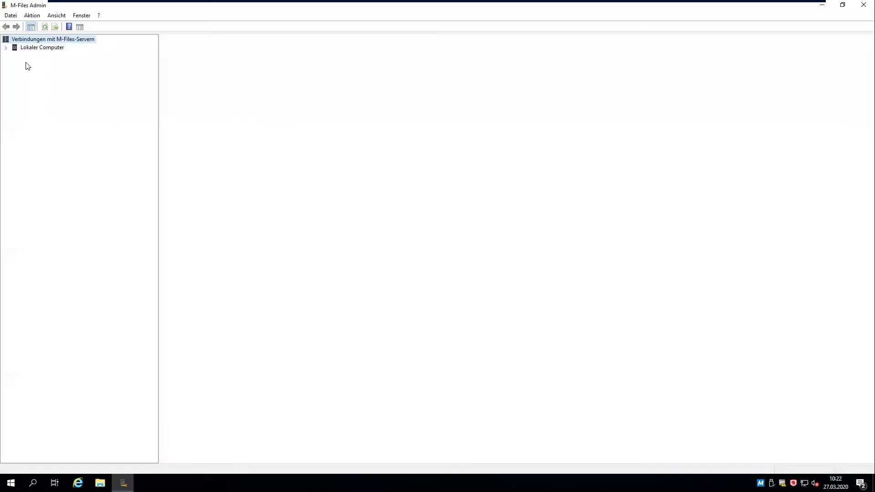
{"action": "double_click", "coordinate": [225, 7]}
{"action": "left_click_drag", "start_coordinate": [219, 11], "coordinate": [457, 57]}
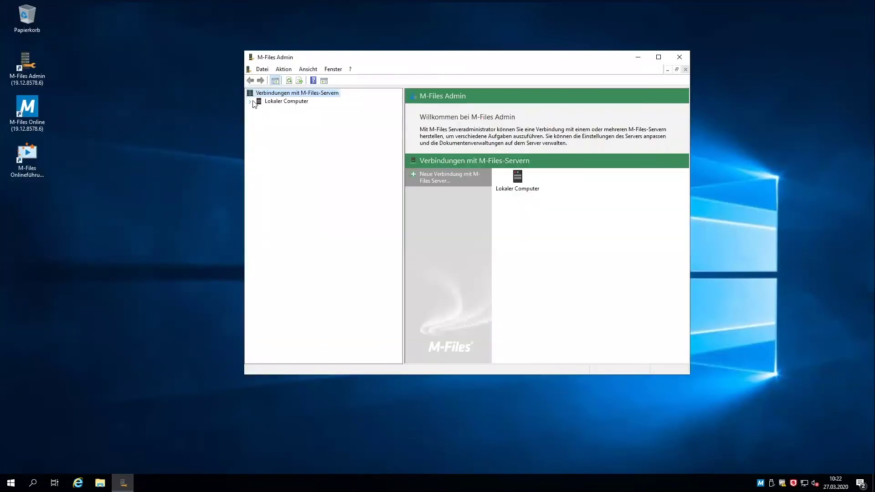
Step: Expand the local computer's vaults down to Muster-Dokumentenverwaltung, and view its users and user groups
{"action": "left_click", "coordinate": [250, 102]}
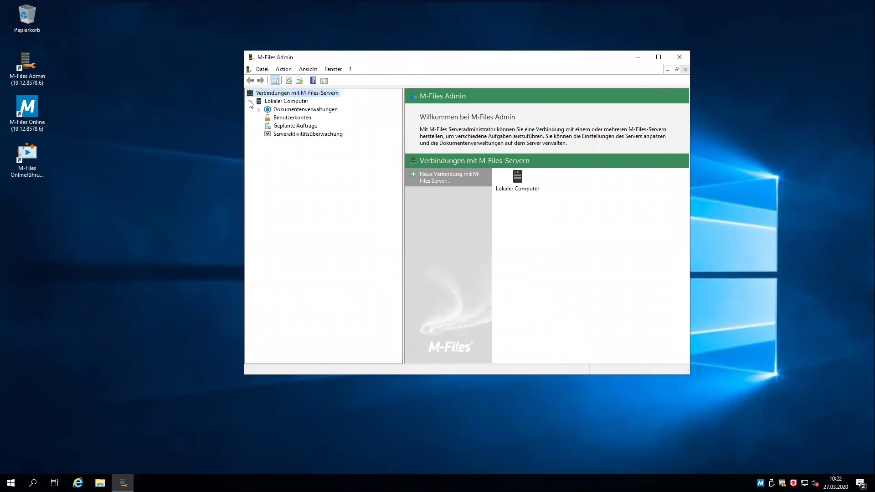
{"action": "left_click", "coordinate": [278, 102]}
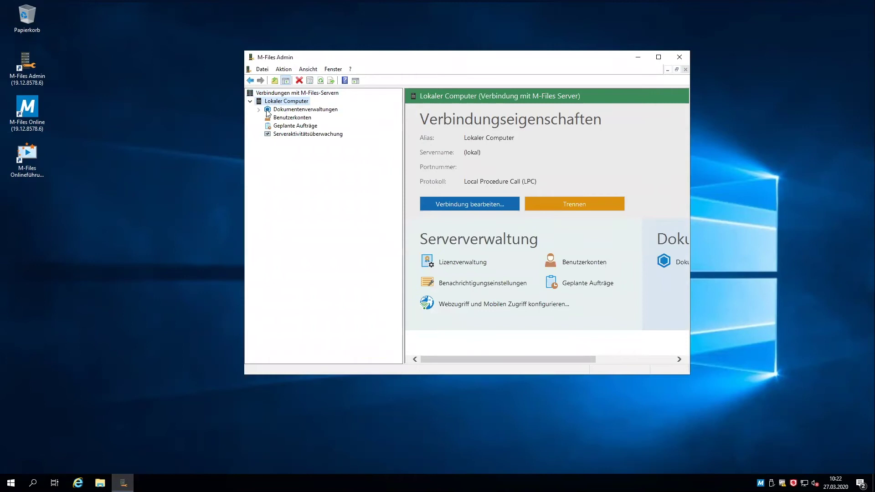
{"action": "left_click", "coordinate": [293, 112]}
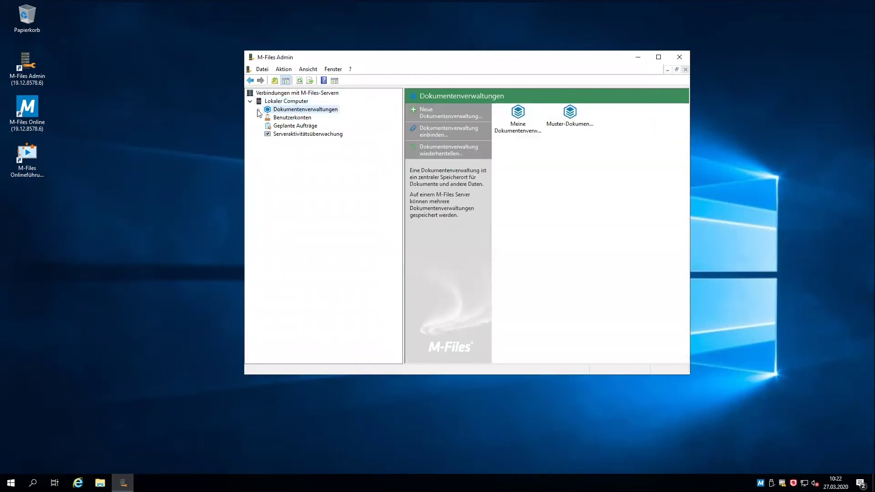
{"action": "left_click", "coordinate": [258, 110]}
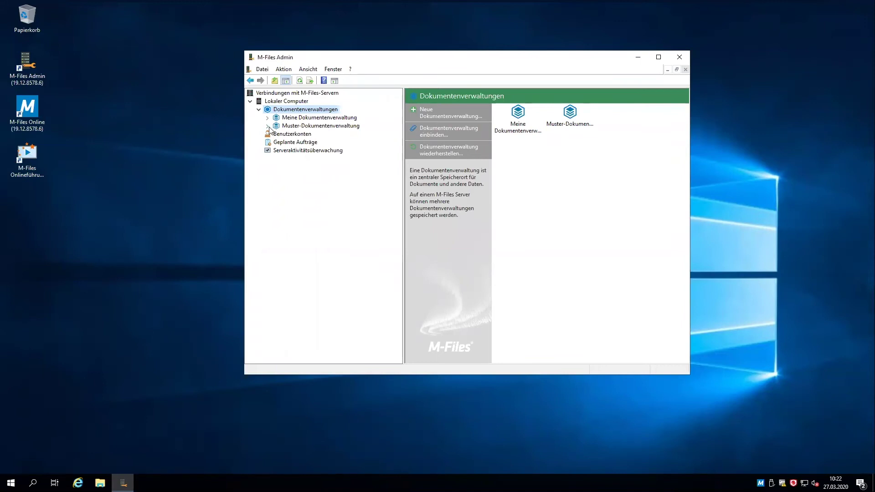
{"action": "left_click", "coordinate": [268, 127]}
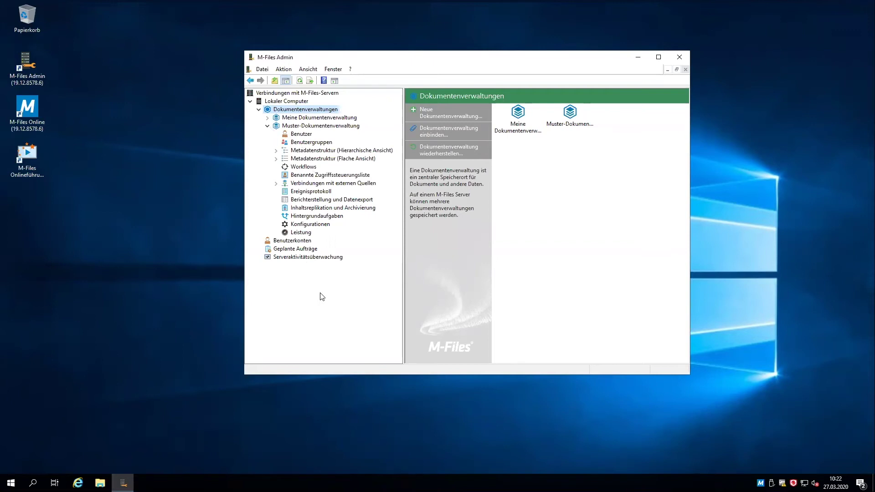
{"action": "left_click", "coordinate": [300, 134]}
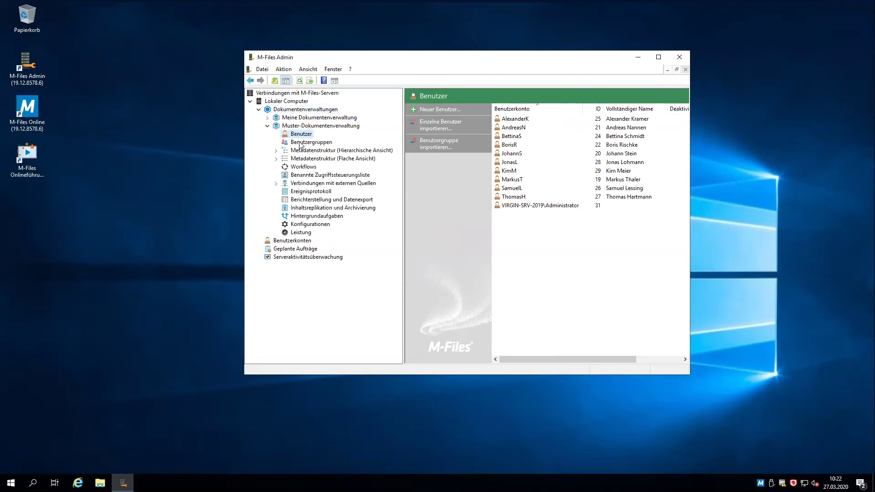
{"action": "left_click", "coordinate": [300, 143]}
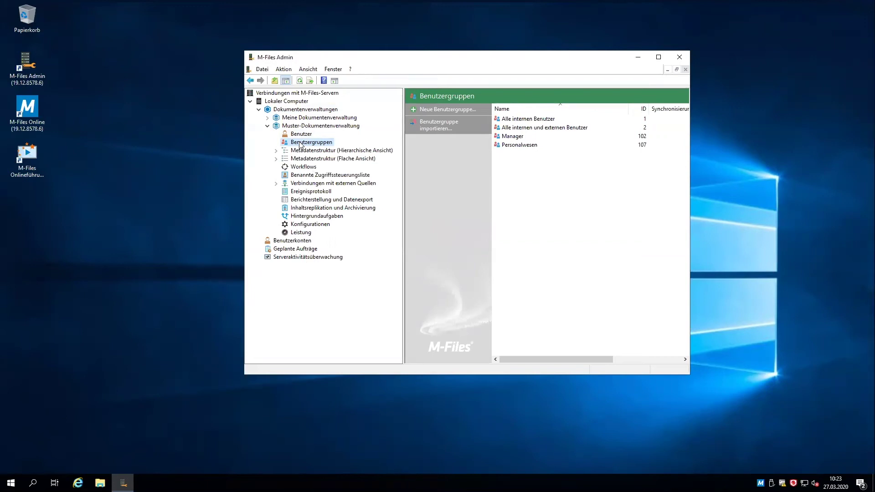
Step: Expand the hierarchical metadata structure to examine the Dokument object type's classes and the Kunde class's properties
{"action": "left_click", "coordinate": [275, 151]}
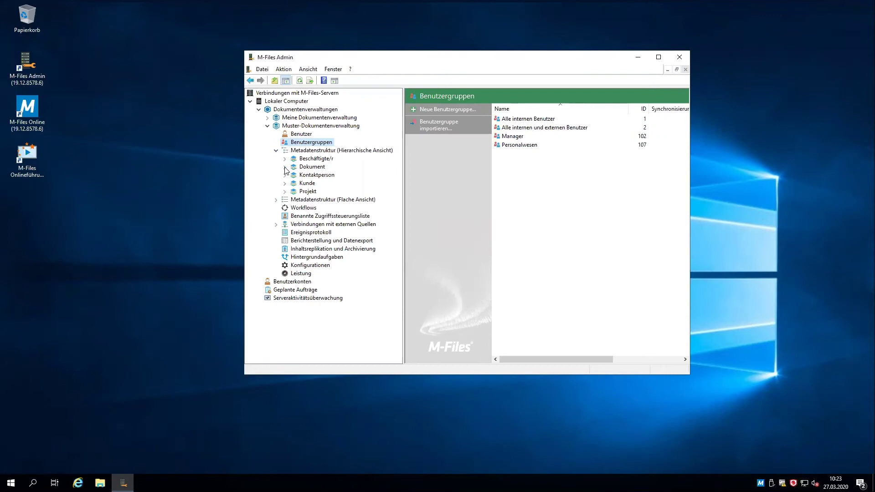
{"action": "left_click", "coordinate": [285, 167]}
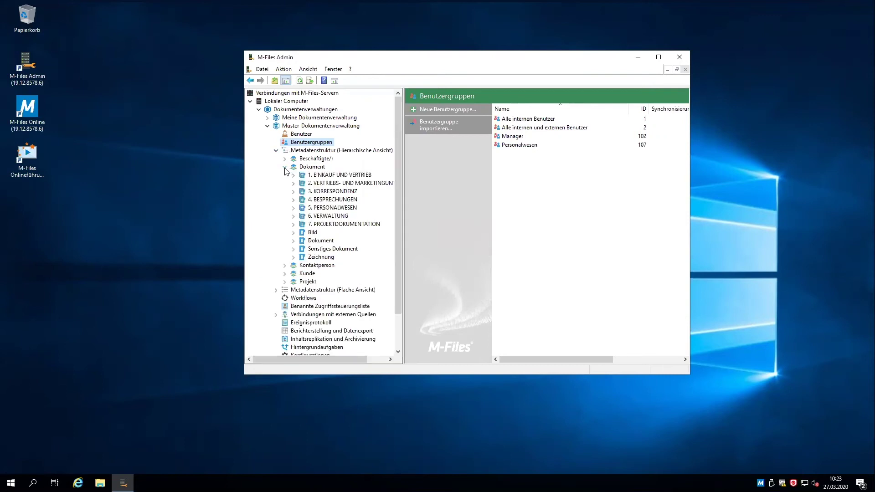
{"action": "left_click", "coordinate": [307, 273]}
{"action": "left_click", "coordinate": [285, 273]}
{"action": "scroll", "coordinate": [286, 273], "scroll_direction": "down", "scroll_amount": 1}
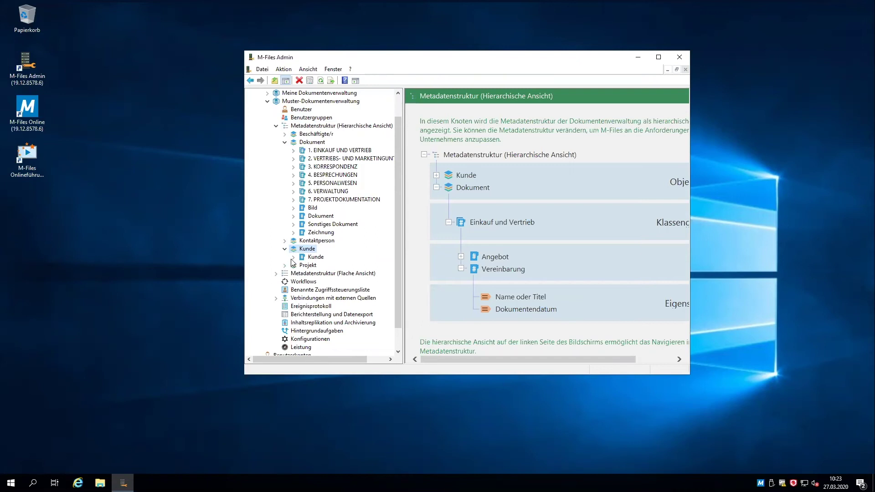
{"action": "left_click", "coordinate": [293, 257]}
{"action": "scroll", "coordinate": [294, 260], "scroll_direction": "down", "scroll_amount": 1}
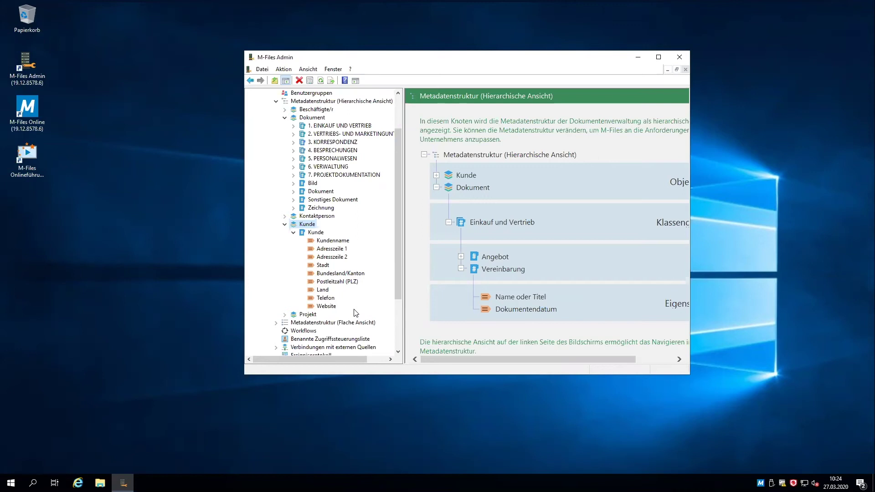
Step: Display the vault's workflows in a wider window, and examine the states of the workflow Überprüfen und Genehmigen von Rechnungen
{"action": "left_click_drag", "start_coordinate": [397, 263], "coordinate": [395, 295]}
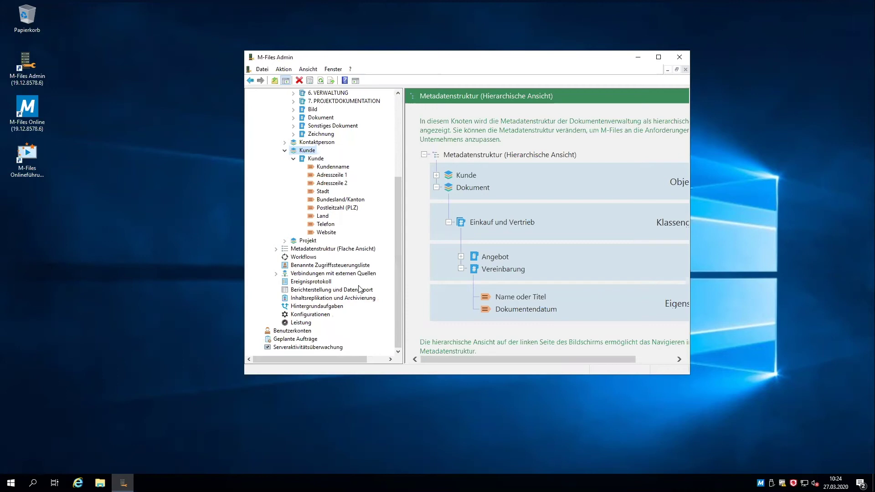
{"action": "left_click", "coordinate": [303, 257]}
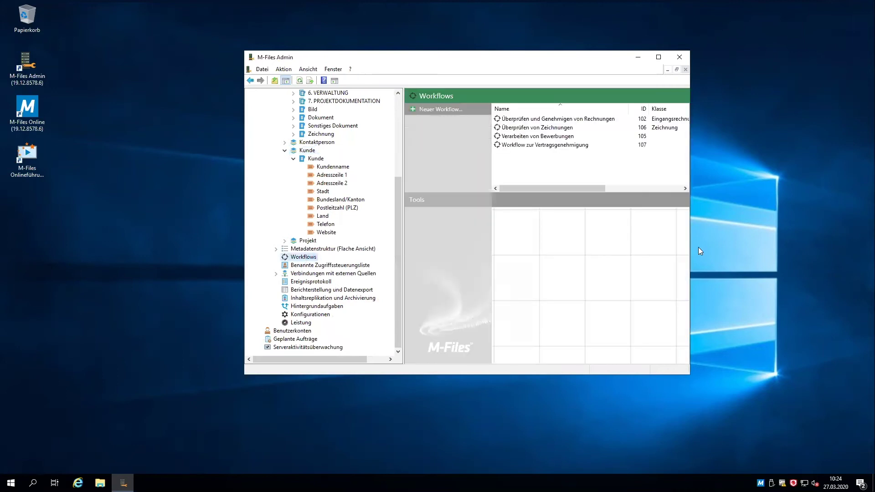
{"action": "left_click_drag", "start_coordinate": [690, 250], "coordinate": [839, 252]}
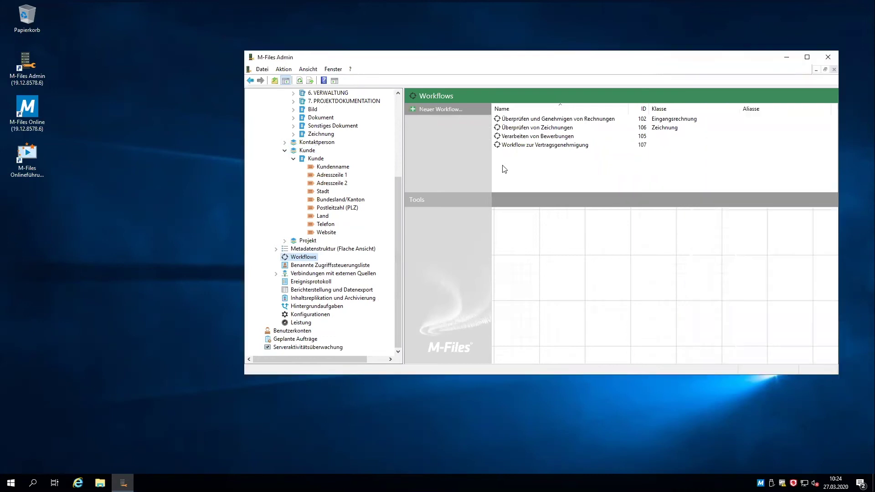
{"action": "left_click", "coordinate": [523, 120]}
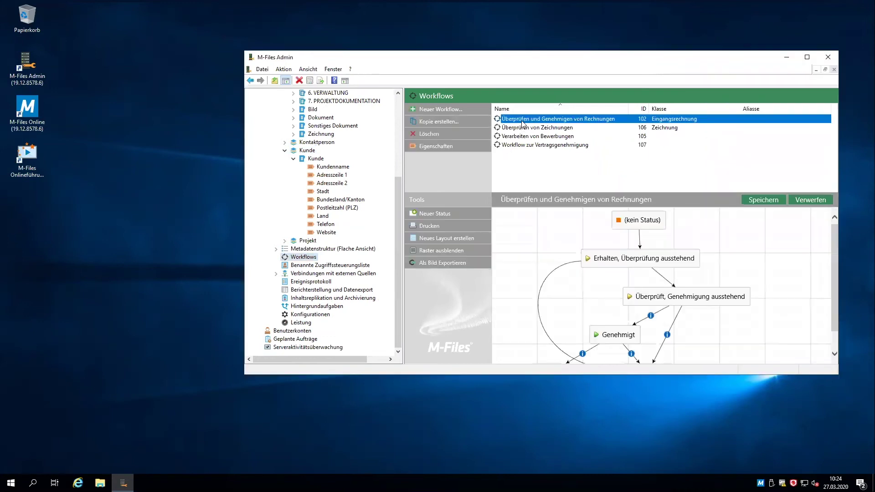
{"action": "left_click_drag", "start_coordinate": [833, 233], "coordinate": [835, 236]}
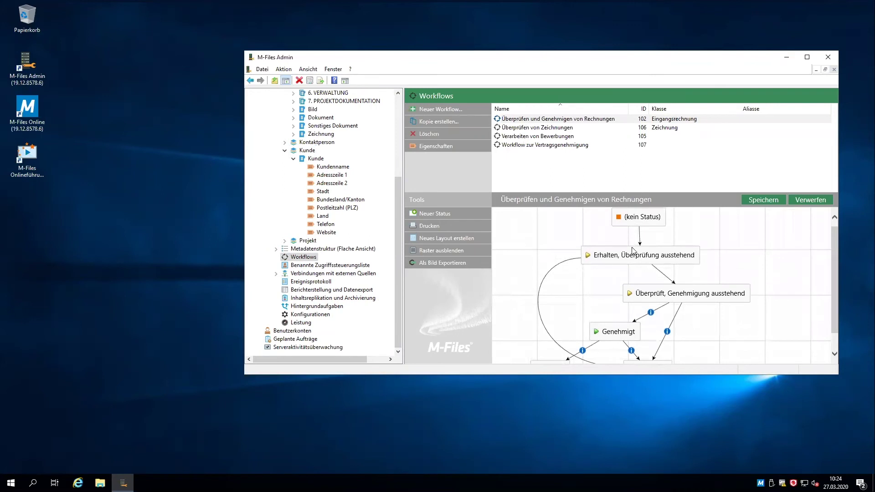
{"action": "mouse_move", "coordinate": [631, 250]}
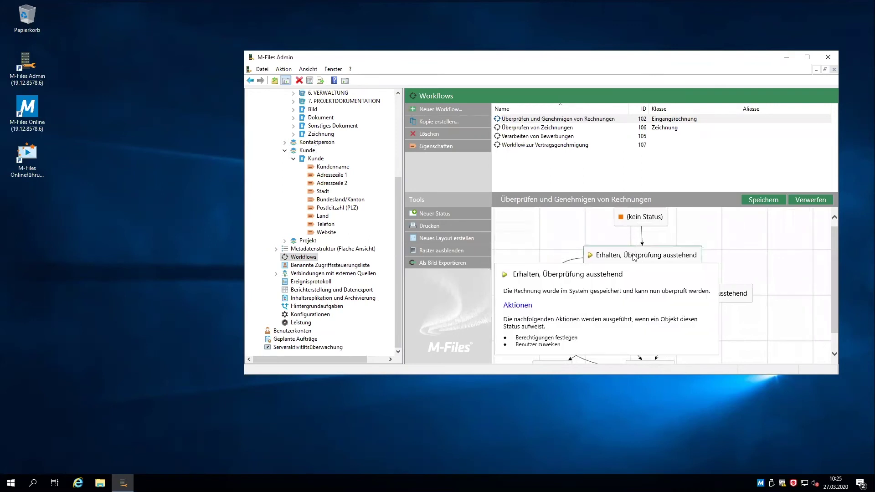
{"action": "scroll", "coordinate": [834, 268], "scroll_direction": "down", "scroll_amount": 1}
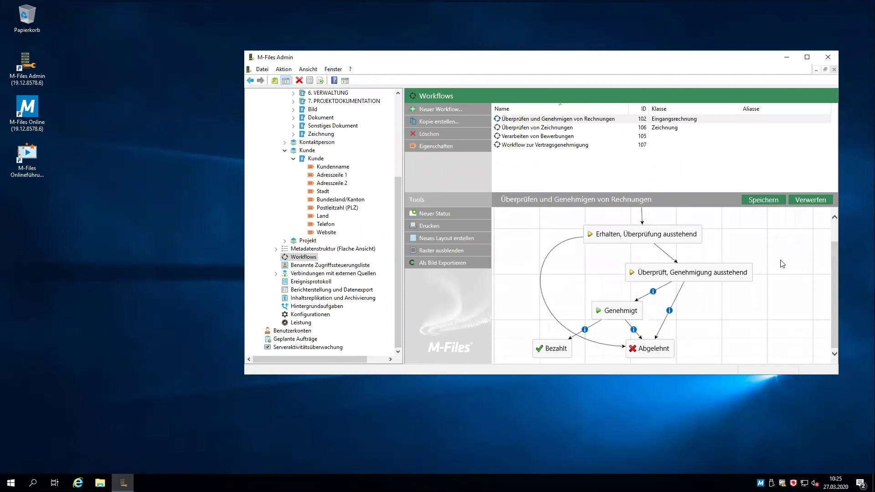
{"action": "mouse_move", "coordinate": [606, 313]}
Step: Create a new workflow named Prüfung Dokumente for all classes, discarding the unsaved changes to the invoice workflow
{"action": "left_click", "coordinate": [451, 107]}
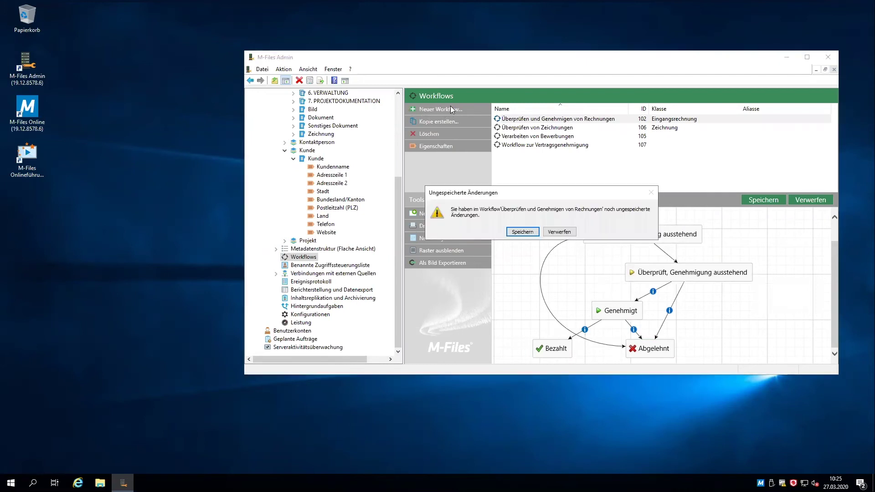
{"action": "left_click", "coordinate": [560, 232]}
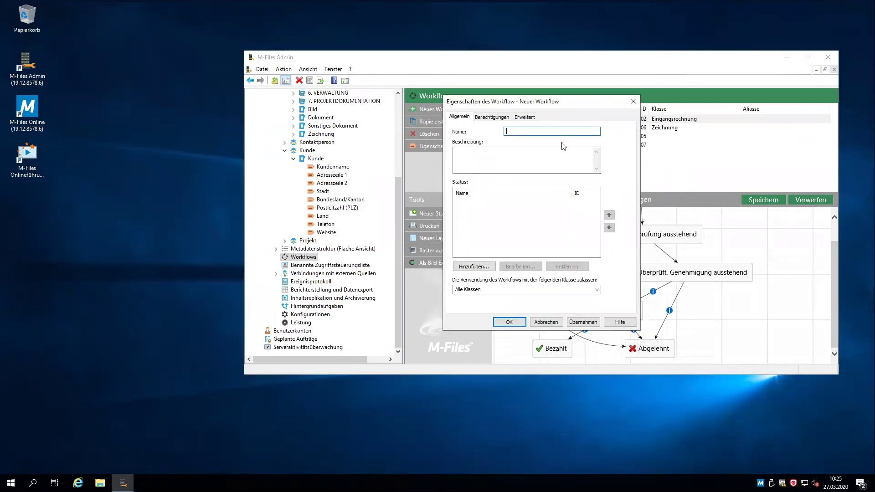
{"action": "type", "text": "Prüfung Dokumente"}
{"action": "left_click", "coordinate": [515, 323]}
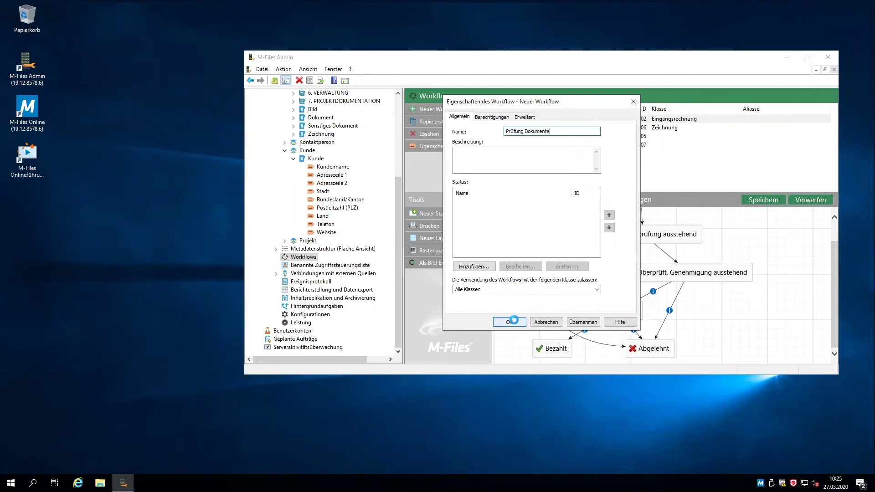
Step: Add a state named Bearbeitung to the Prüfung Dokumente workflow
{"action": "left_click_drag", "start_coordinate": [524, 59], "coordinate": [432, 56]}
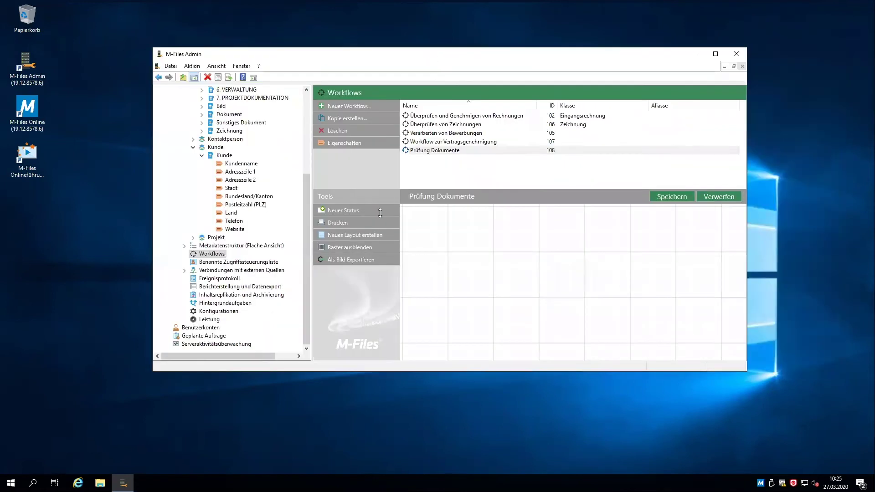
{"action": "left_click", "coordinate": [344, 212]}
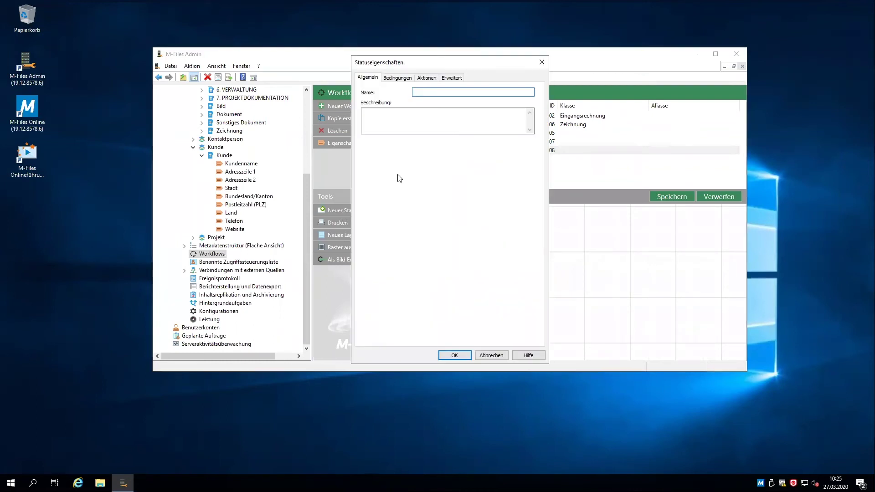
{"action": "type", "text": "Bearbeitung"}
{"action": "left_click", "coordinate": [456, 355]}
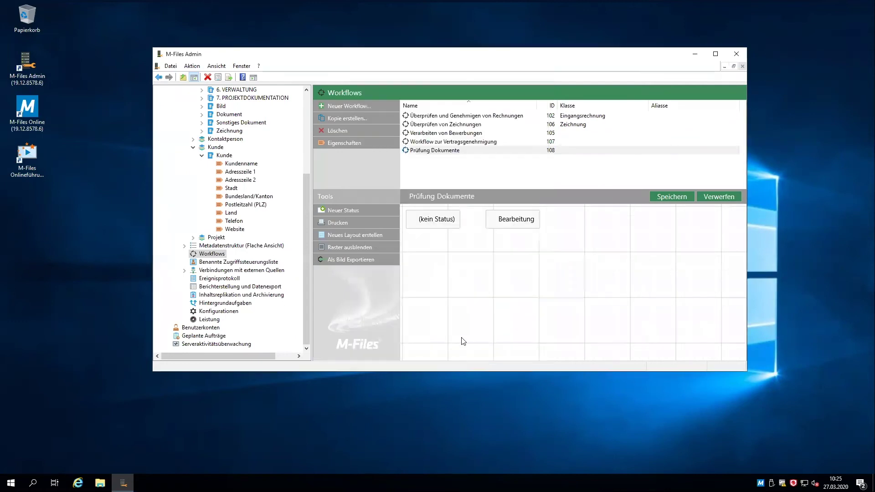
Step: Arrange the state Bearbeitung below (kein Status) in the workflow diagram and draw a transition from (kein Status) to Bearbeitung
{"action": "left_click_drag", "start_coordinate": [513, 222], "coordinate": [519, 238]}
{"action": "left_click_drag", "start_coordinate": [528, 268], "coordinate": [527, 268]}
{"action": "left_click_drag", "start_coordinate": [436, 219], "coordinate": [535, 220]}
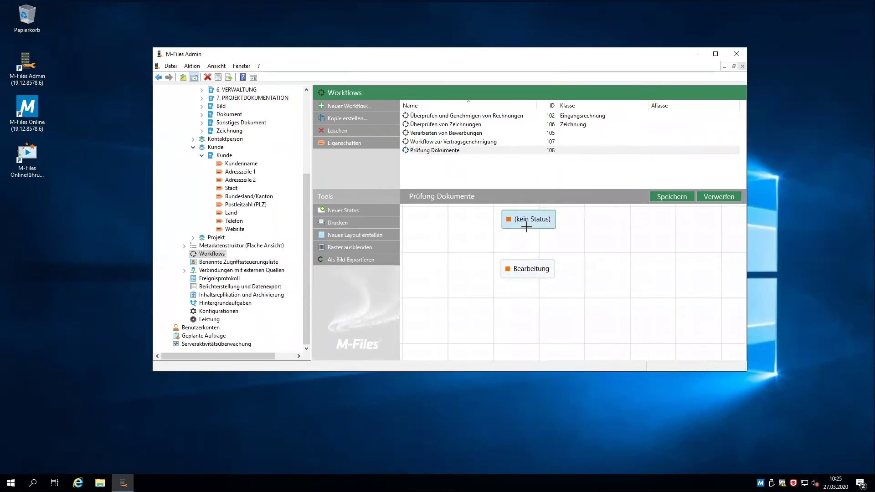
{"action": "mouse_move", "coordinate": [525, 230]}
{"action": "left_mouse_down"}
{"action": "mouse_move", "coordinate": [527, 287]}
{"action": "mouse_move", "coordinate": [532, 274]}
{"action": "left_mouse_up"}
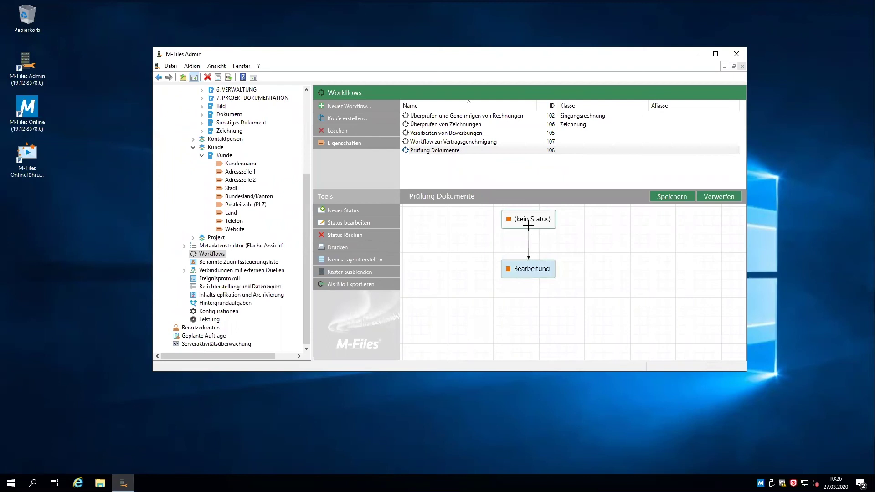
Step: Enable user assignment as an action of the state Bearbeitung, assigning the user from the metadata property Erstellt von
{"action": "double_click", "coordinate": [528, 272]}
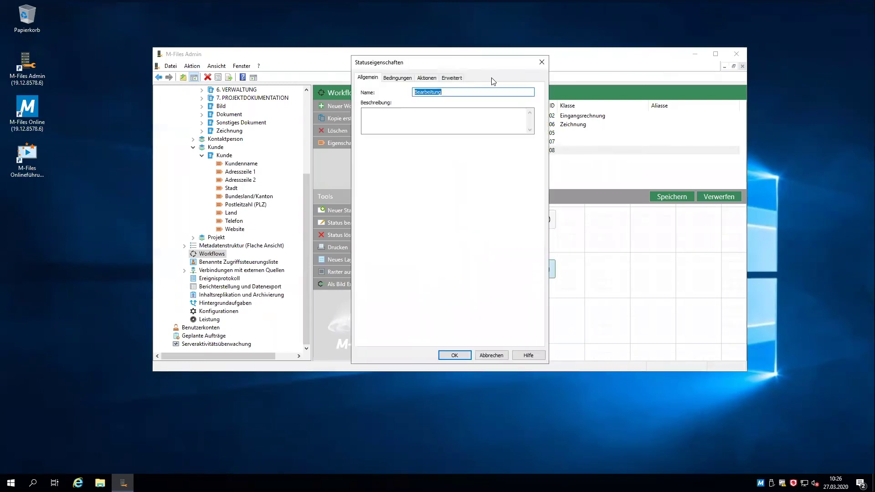
{"action": "left_click", "coordinate": [427, 78]}
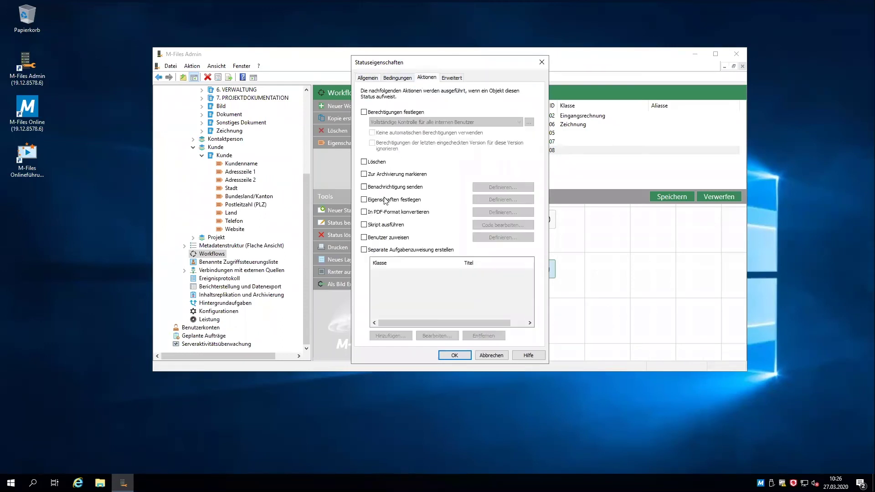
{"action": "left_click", "coordinate": [395, 238]}
{"action": "left_click", "coordinate": [493, 240]}
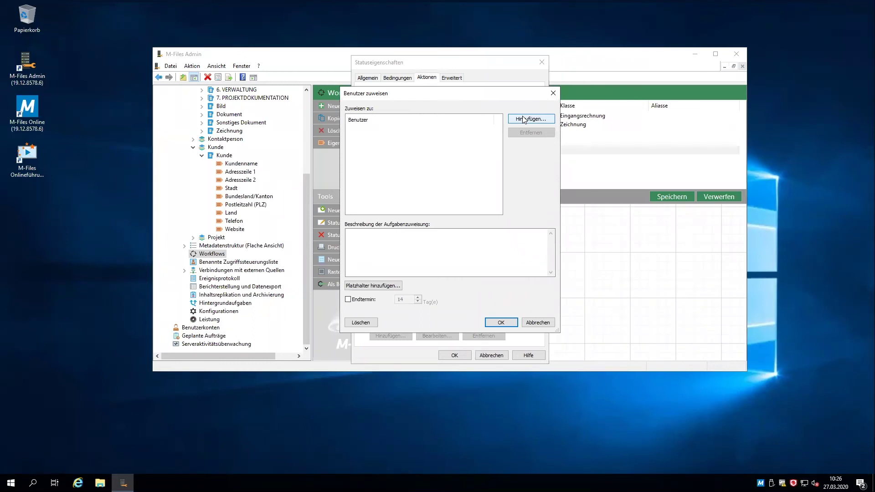
{"action": "left_click", "coordinate": [523, 120]}
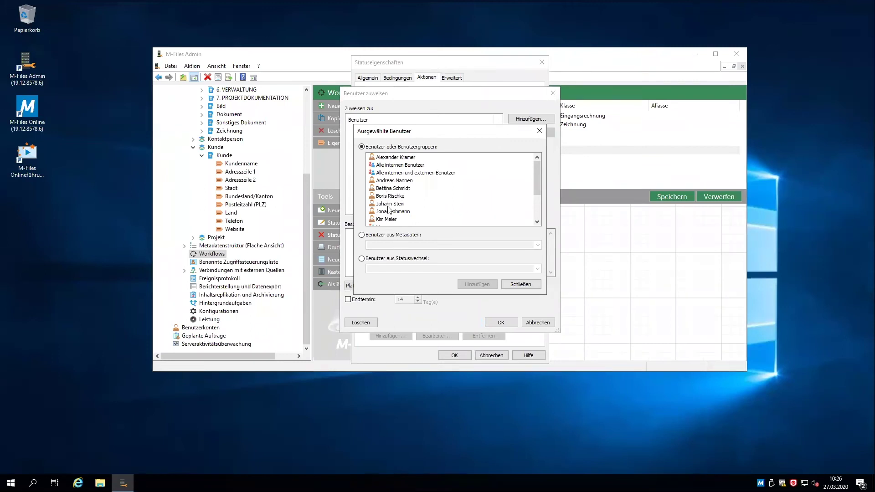
{"action": "left_click", "coordinate": [391, 235]}
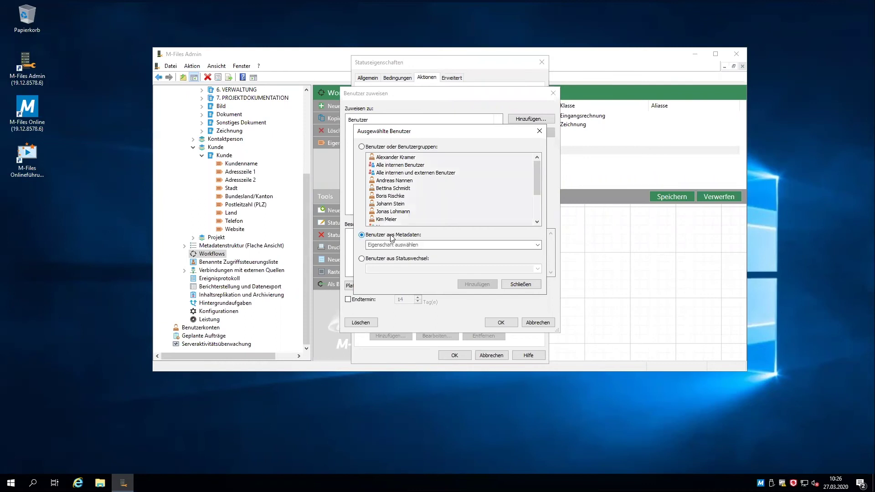
{"action": "left_click", "coordinate": [538, 245]}
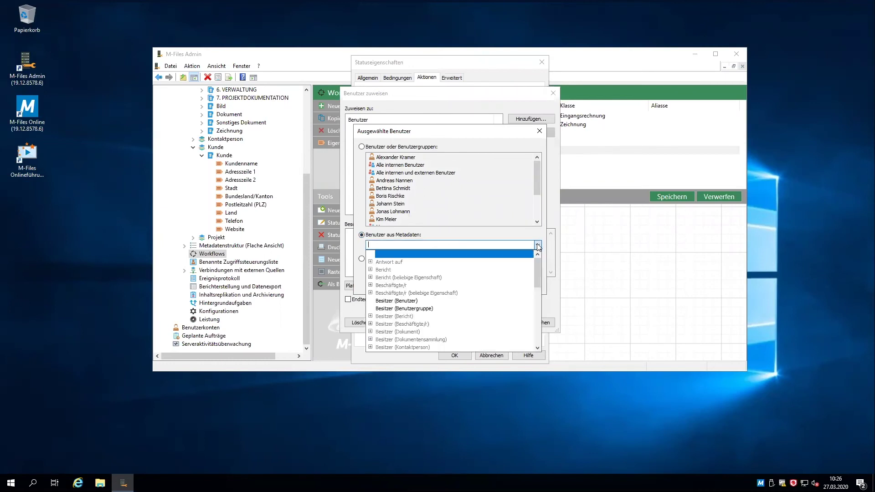
{"action": "left_click_drag", "start_coordinate": [537, 264], "coordinate": [540, 298]}
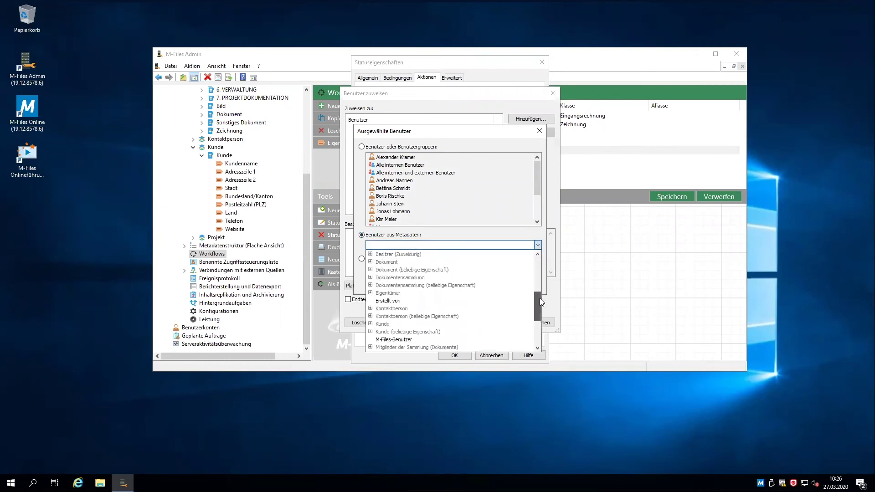
{"action": "left_click", "coordinate": [451, 301]}
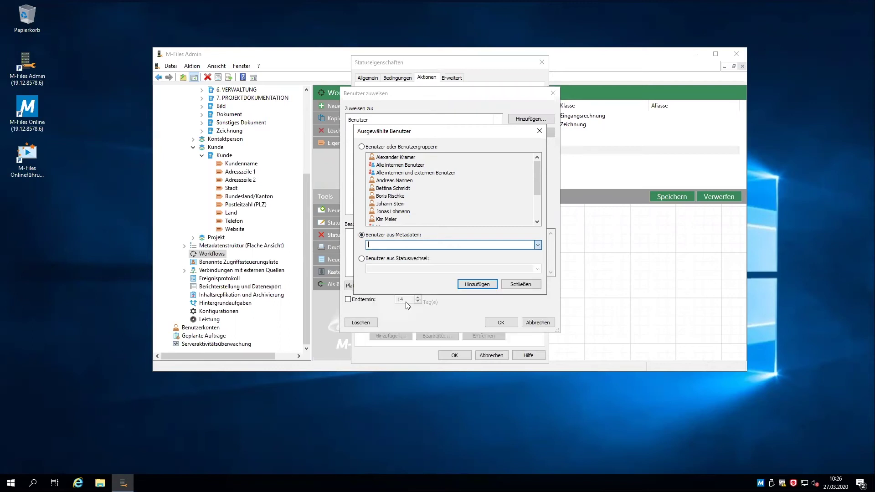
{"action": "left_click", "coordinate": [481, 285]}
Step: Enter the assignment description "Bitte das Dokument bearbeiten" and accept the properties of the state Bearbeitung
{"action": "left_click", "coordinate": [461, 260]}
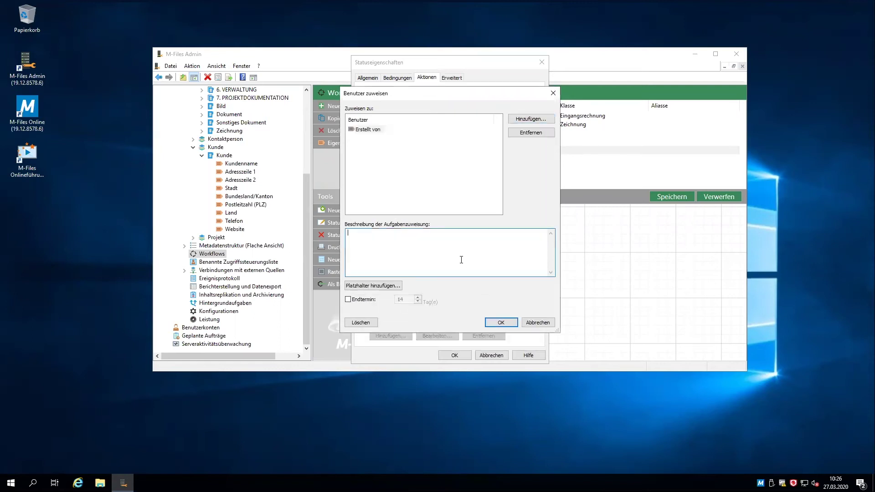
{"action": "type", "text": "Bitte das Dkokument bearbeiten"}
{"action": "left_click", "coordinate": [511, 323]}
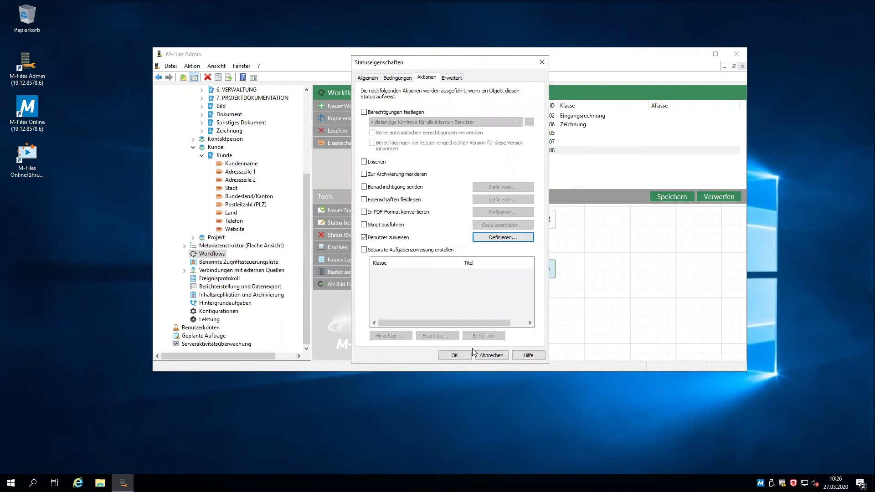
{"action": "left_click", "coordinate": [455, 355]}
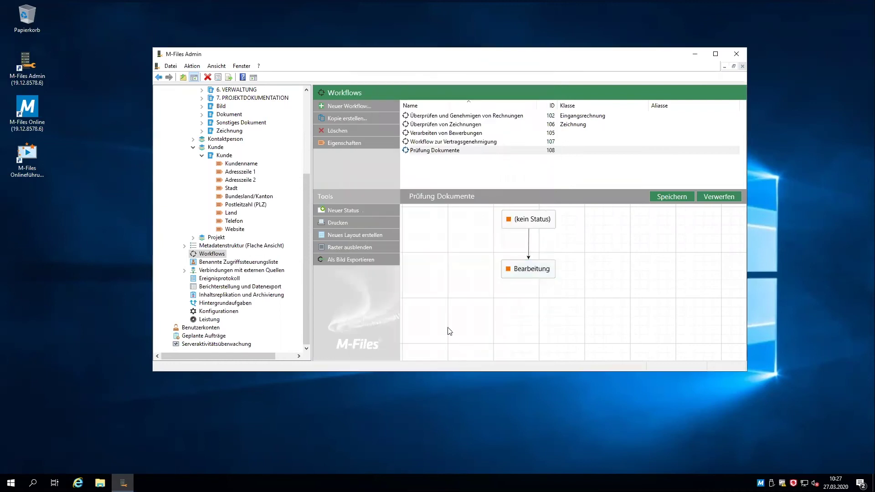
Step: Create a state named Freigabe des Dokuments with a user assignment to VIRGIN-SRV-2019\Administrator
{"action": "left_click", "coordinate": [337, 211]}
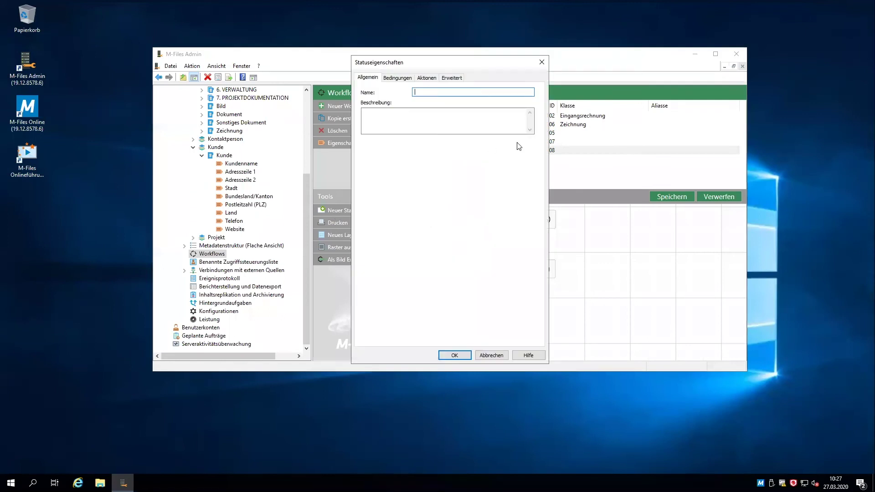
{"action": "type", "text": "eigabe des Dokuments"}
{"action": "left_click", "coordinate": [429, 79]}
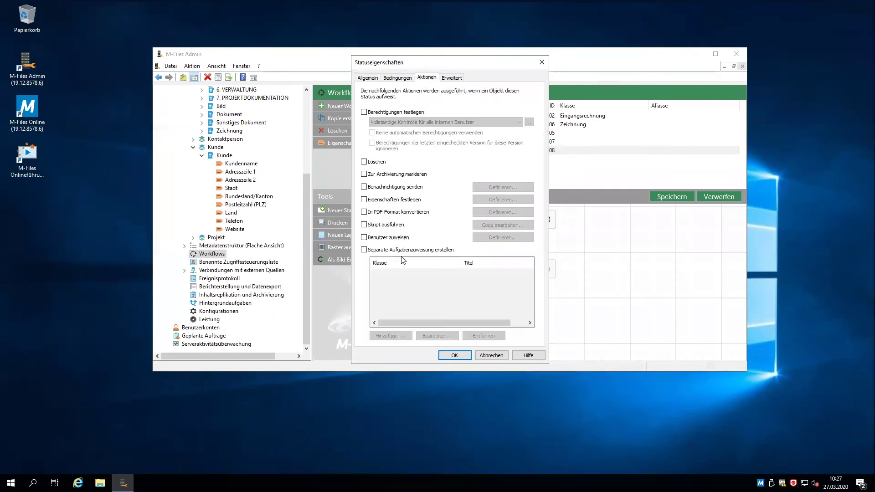
{"action": "left_click", "coordinate": [388, 238]}
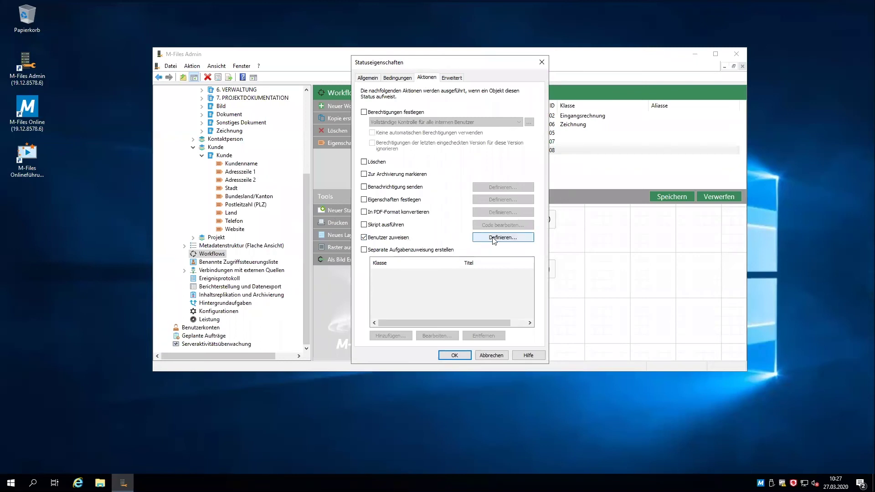
{"action": "left_click", "coordinate": [494, 239]}
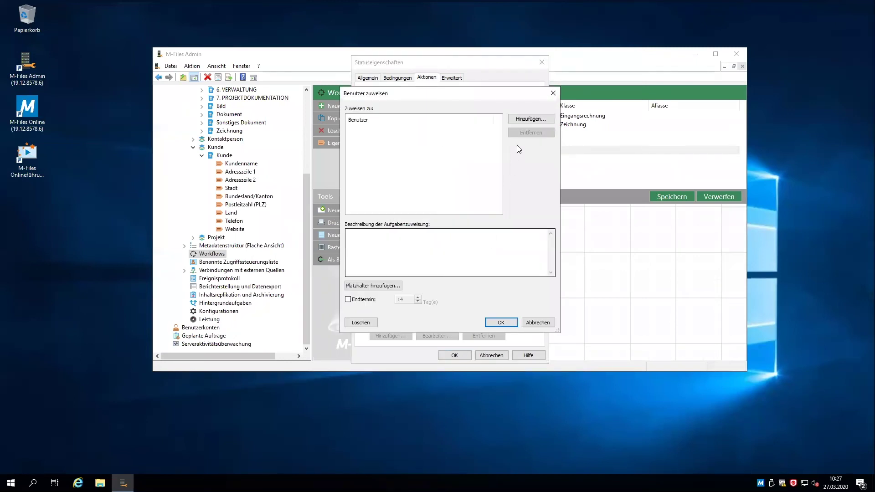
{"action": "left_click", "coordinate": [526, 120]}
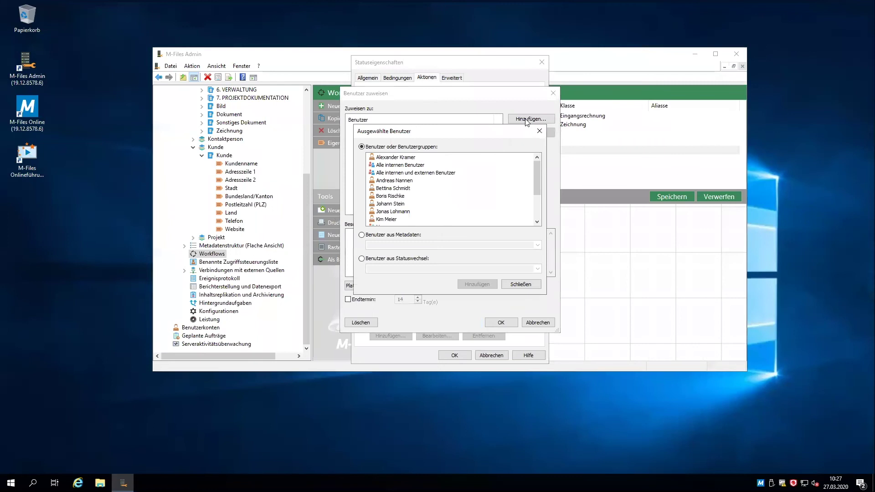
{"action": "left_click_drag", "start_coordinate": [535, 171], "coordinate": [538, 201]}
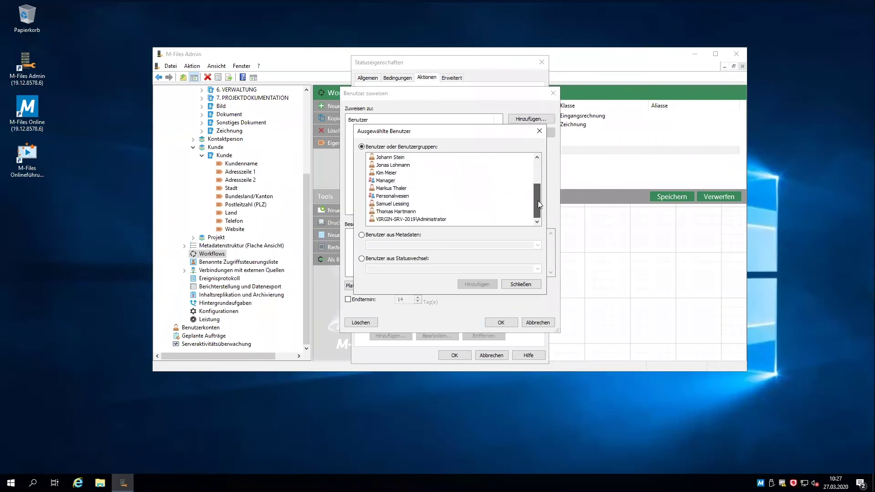
{"action": "left_click", "coordinate": [395, 220]}
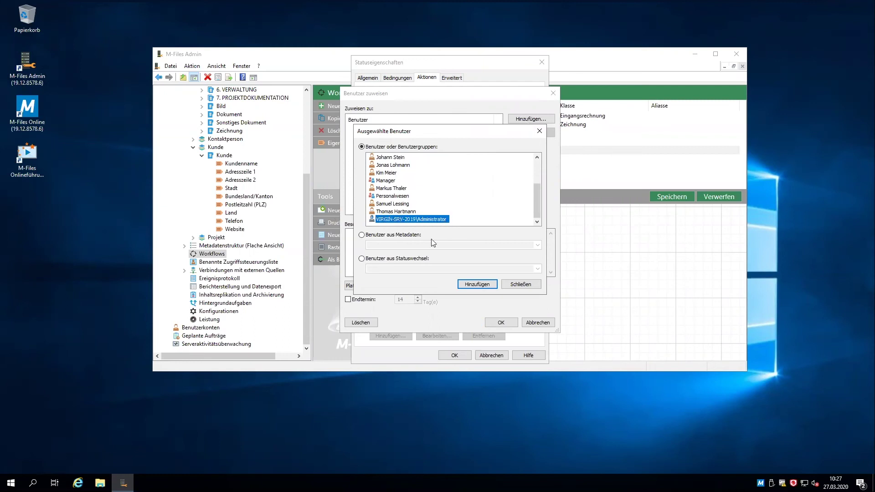
{"action": "left_click", "coordinate": [477, 285]}
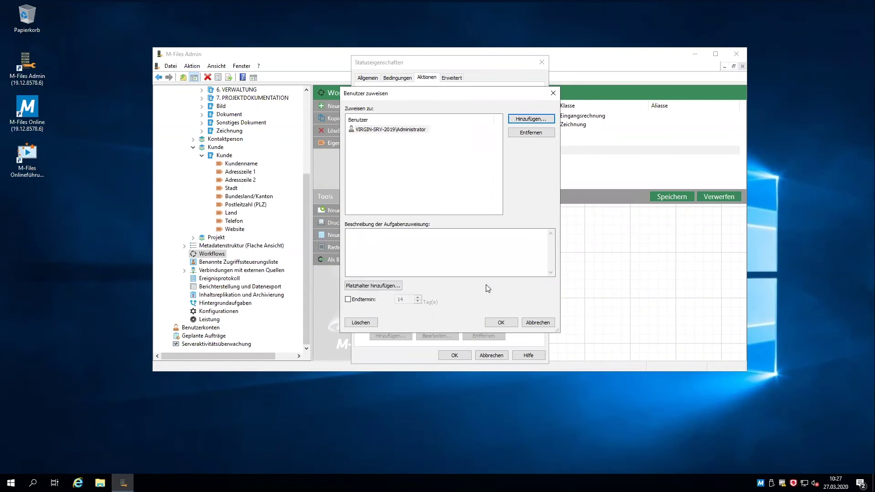
Step: Enter the assignment description "Bitte Dokument freigeben" and accept the properties of the state Freigabe des Dokuments
{"action": "type", "text": "Dokument freigeben"}
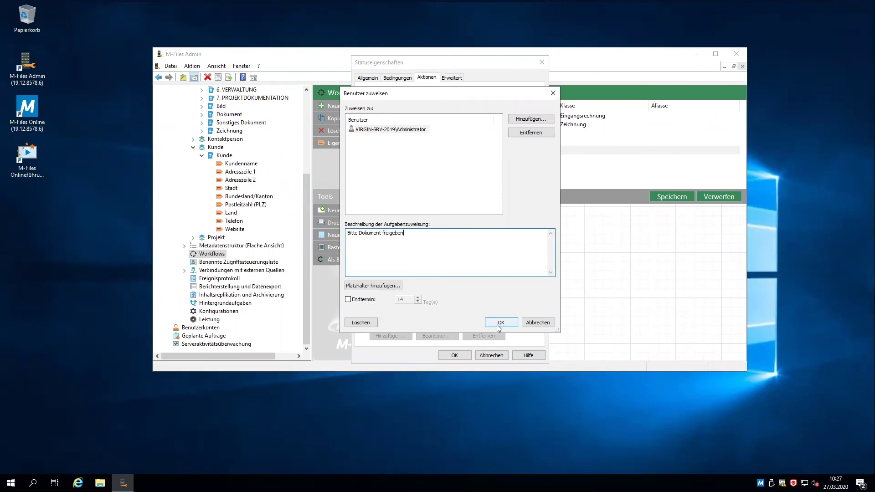
{"action": "left_click", "coordinate": [498, 324]}
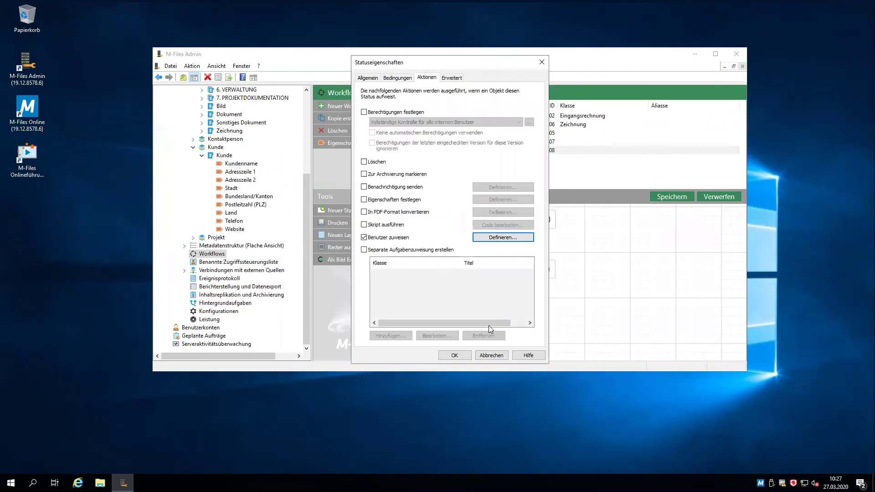
{"action": "left_click", "coordinate": [456, 355]}
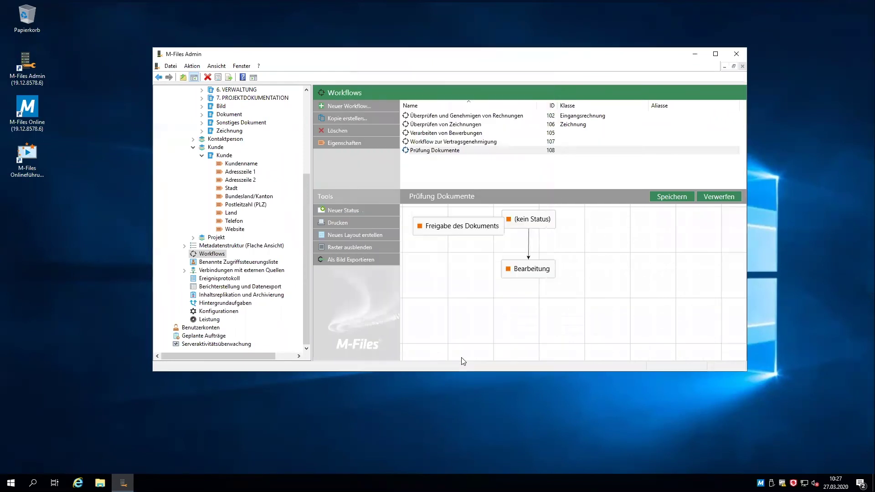
Step: Place the state Freigabe des Dokuments below Bearbeitung and draw a transition from Bearbeitung to it
{"action": "left_click_drag", "start_coordinate": [456, 226], "coordinate": [528, 328]}
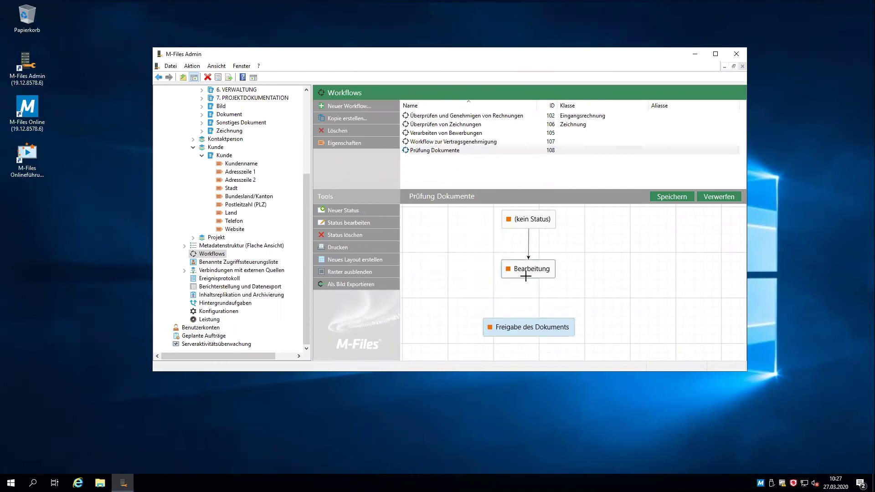
{"action": "left_click_drag", "start_coordinate": [526, 276], "coordinate": [527, 328]}
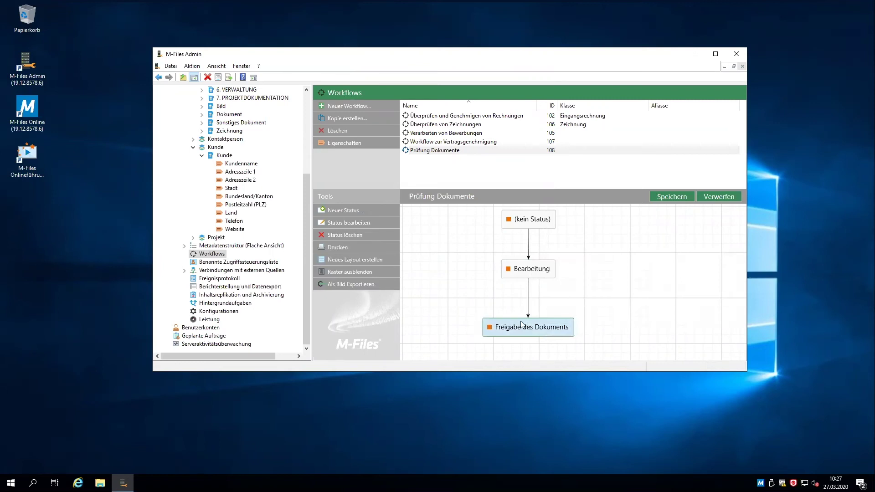
Step: Add a state named Freigabe and place it below and to the left of Freigabe des Dokuments
{"action": "left_click", "coordinate": [349, 211]}
{"action": "type", "text": "F"}
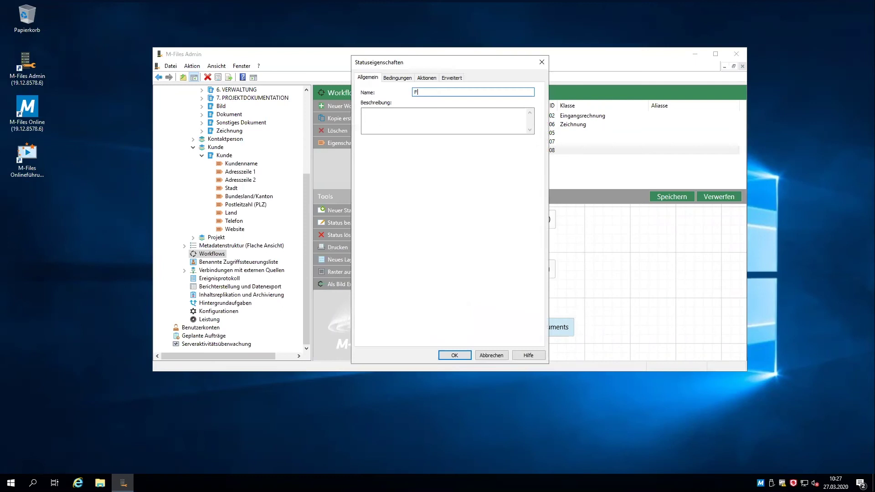
{"action": "type", "text": "reigabe"}
{"action": "left_click", "coordinate": [455, 355]}
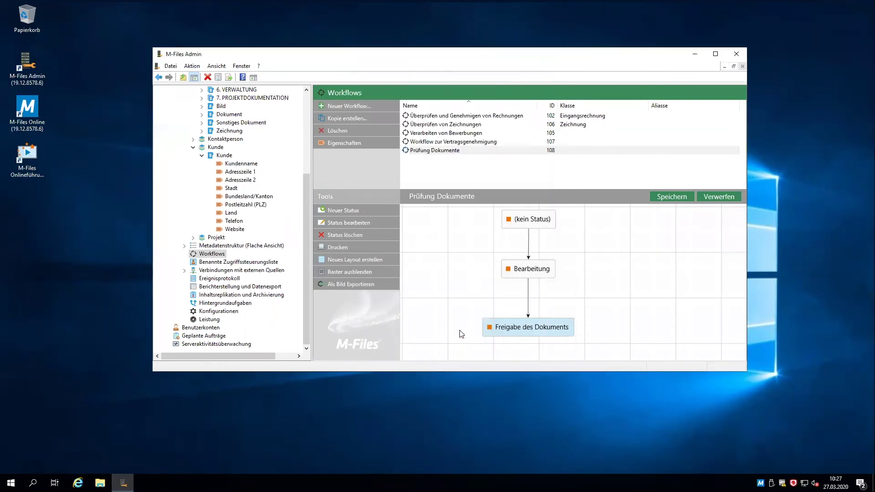
{"action": "left_click_drag", "start_coordinate": [436, 243], "coordinate": [441, 355]}
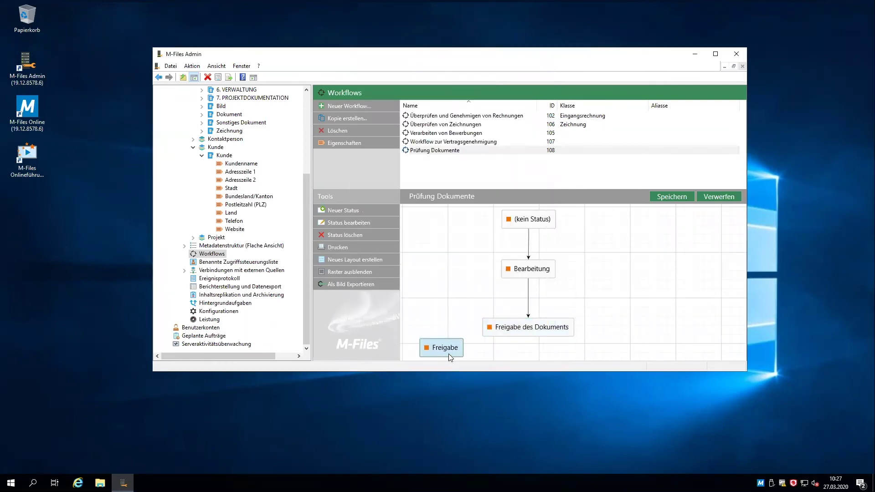
Step: Add a state named Überarbeitung notwendig and place it below and to the right of Freigabe des Dokuments
{"action": "left_click", "coordinate": [339, 212]}
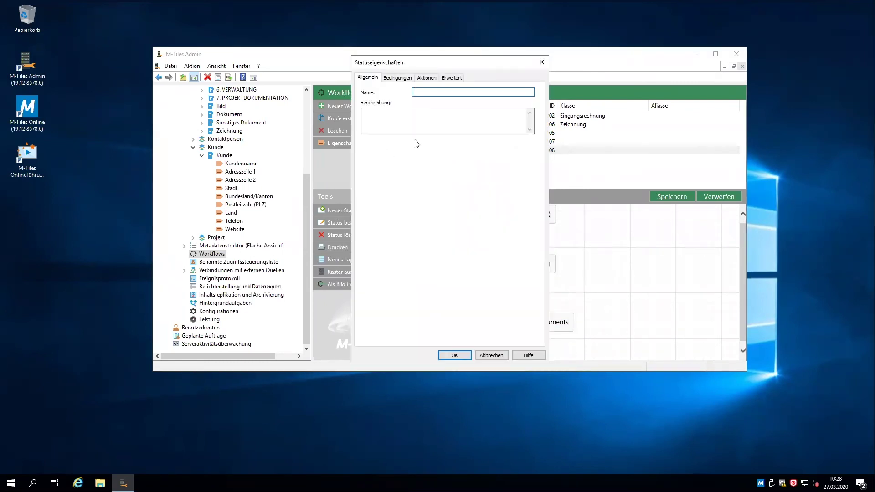
{"action": "type", "text": "Überarbeitung notwendi"}
{"action": "key", "text": "Return"}
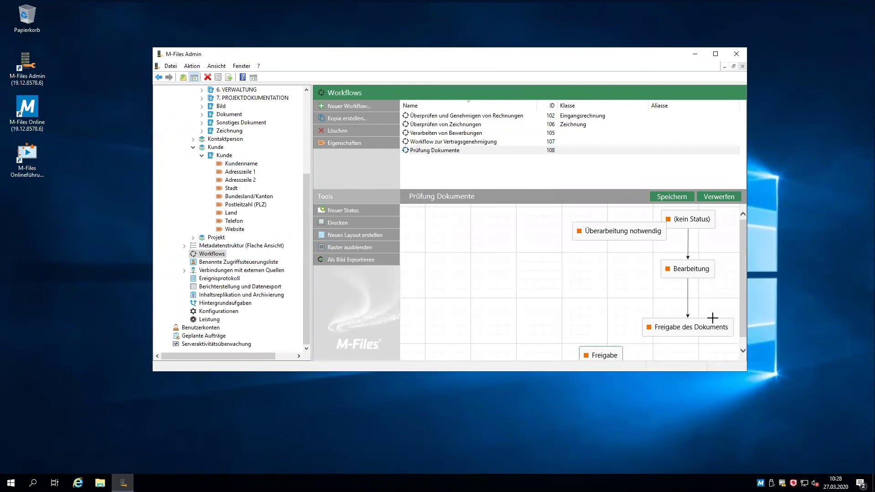
{"action": "left_click_drag", "start_coordinate": [547, 208], "coordinate": [672, 349]}
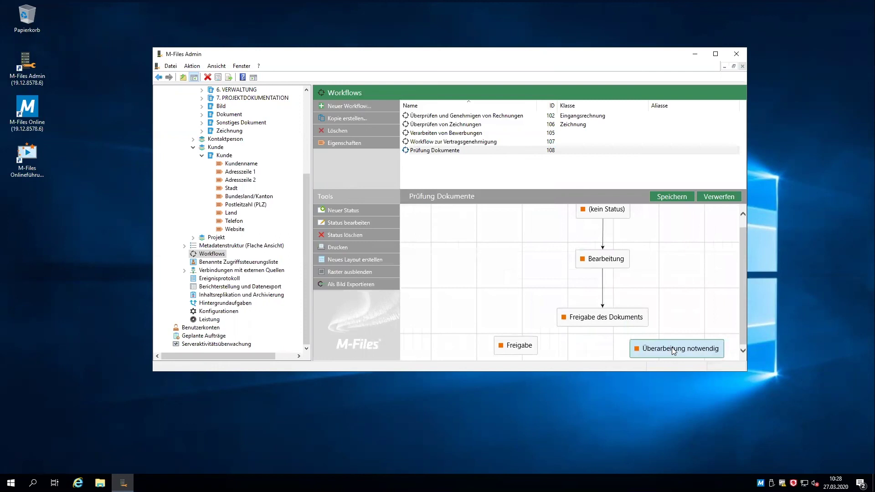
Step: Draw transitions from Freigabe des Dokuments to the states Freigabe and Überarbeitung notwendig
{"action": "left_click_drag", "start_coordinate": [567, 324], "coordinate": [528, 347]}
{"action": "left_click_drag", "start_coordinate": [631, 325], "coordinate": [641, 343]}
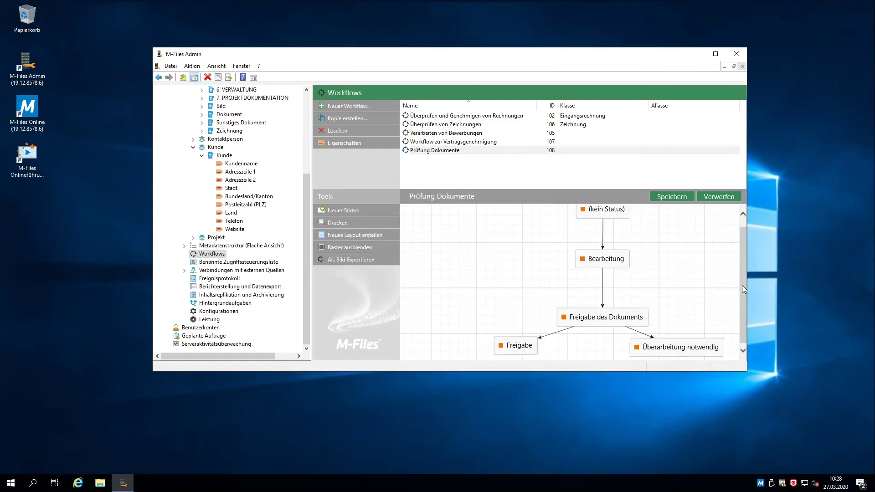
Step: Enable user assignment (Benutzer zuweisen) as an action of the state Überarbeitung notwendig and open its definition
{"action": "scroll", "coordinate": [742, 285], "scroll_direction": "down", "scroll_amount": 1}
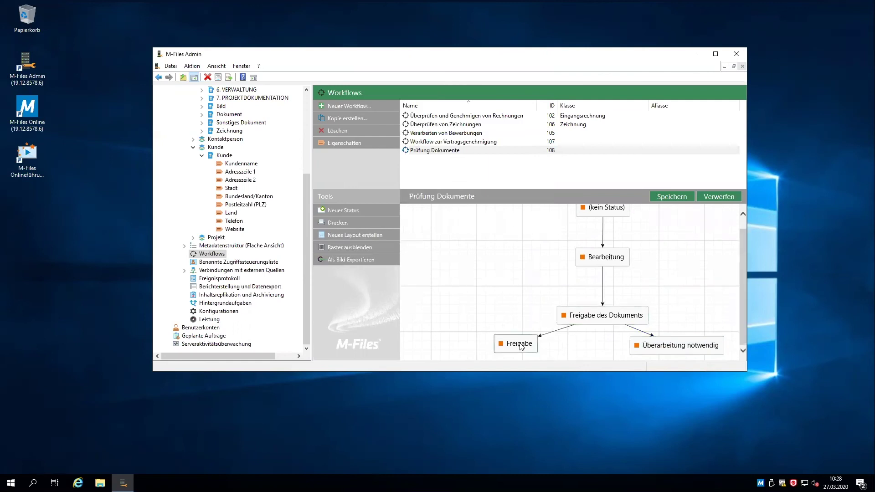
{"action": "left_click", "coordinate": [670, 347]}
{"action": "double_click", "coordinate": [670, 347]}
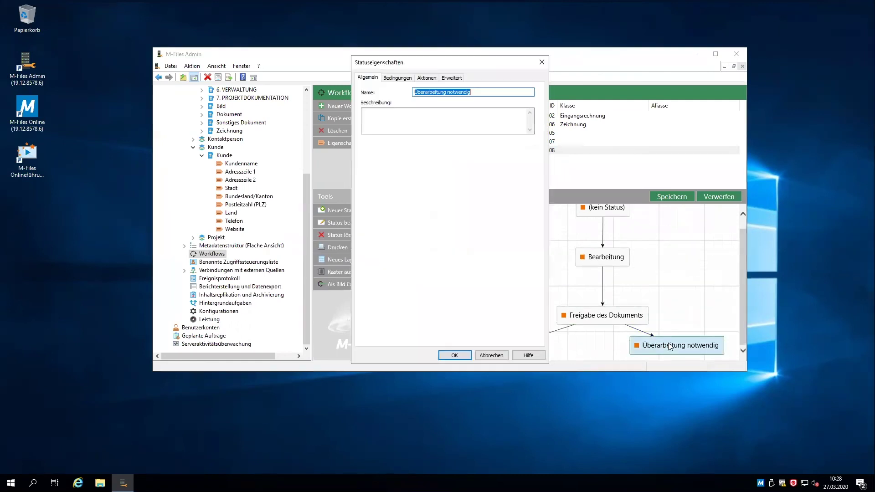
{"action": "left_click", "coordinate": [426, 78]}
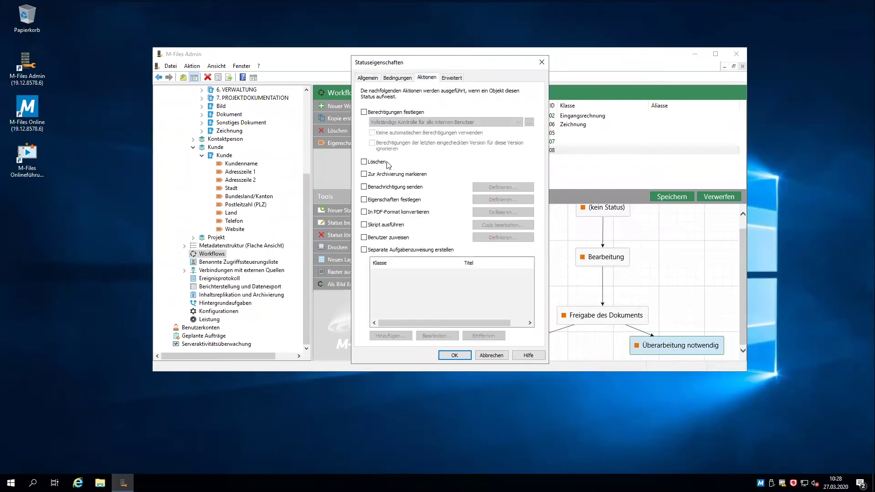
{"action": "left_click", "coordinate": [395, 238]}
{"action": "left_click", "coordinate": [489, 242]}
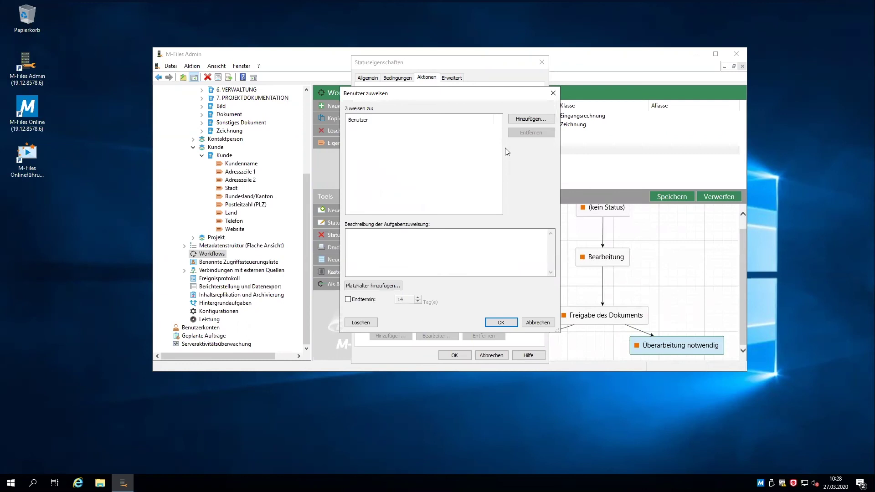
Step: Add the user from the metadata property Erstellt von as the assignee for Überarbeitung notwendig
{"action": "left_click", "coordinate": [531, 120]}
{"action": "left_click", "coordinate": [404, 236]}
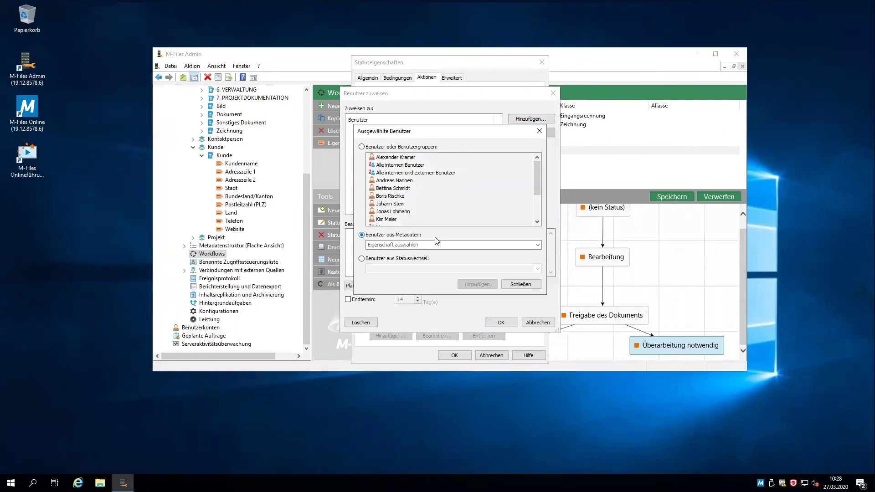
{"action": "left_click", "coordinate": [538, 245]}
{"action": "left_click_drag", "start_coordinate": [537, 261], "coordinate": [536, 315]}
{"action": "left_click", "coordinate": [412, 270]}
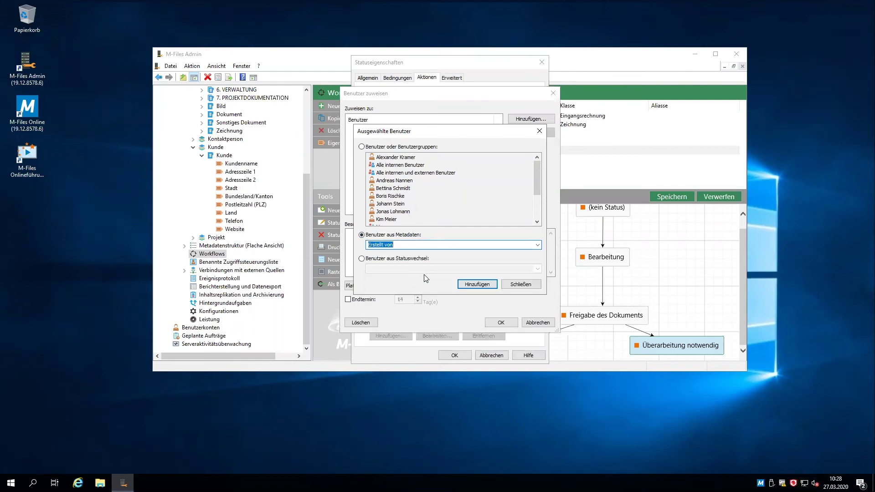
{"action": "left_click", "coordinate": [472, 284]}
Step: Enter the task description "Bitte überarbeiten" for the assignment and confirm the state properties
{"action": "left_click", "coordinate": [451, 253]}
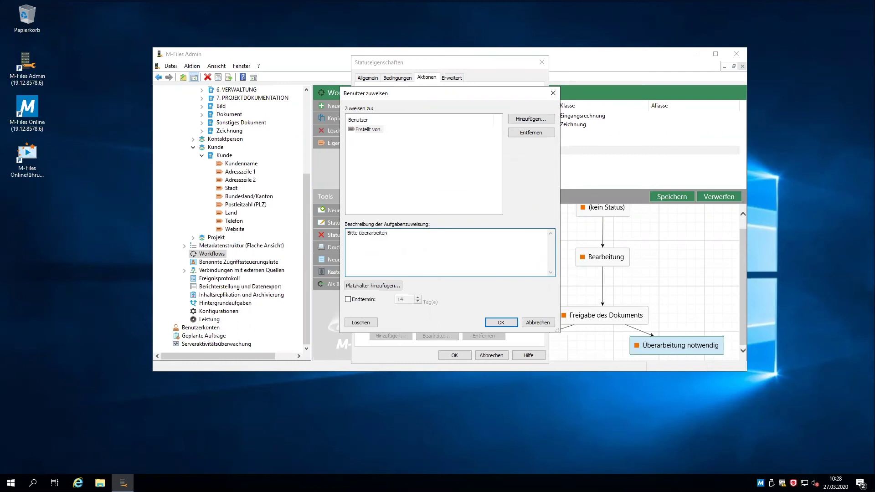
{"action": "left_click", "coordinate": [501, 323]}
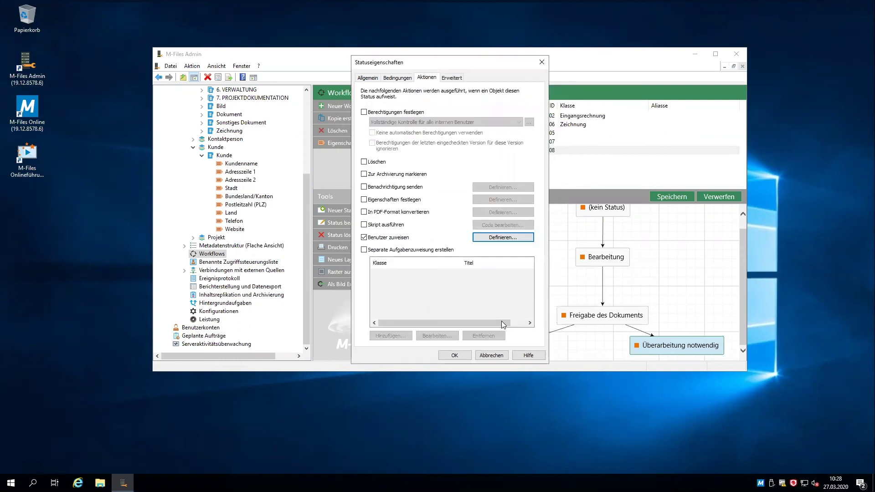
{"action": "left_click", "coordinate": [455, 356]}
Step: Review the conditions and actions of the state Bearbeitung, and save the workflow Prüfung Dokumente
{"action": "right_click", "coordinate": [499, 292]}
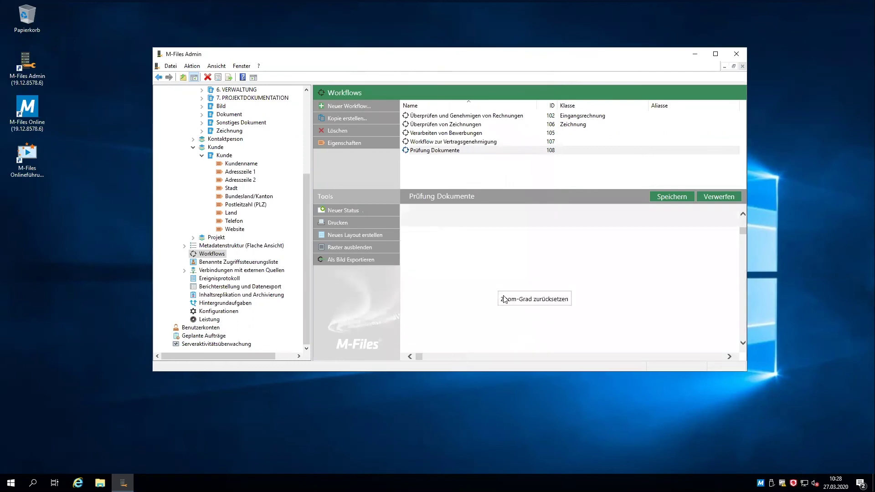
{"action": "left_click", "coordinate": [504, 299]}
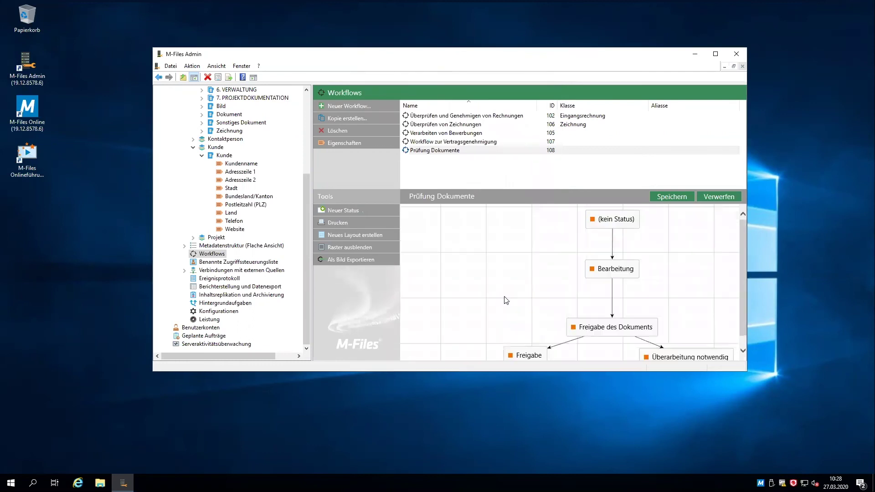
{"action": "double_click", "coordinate": [615, 270]}
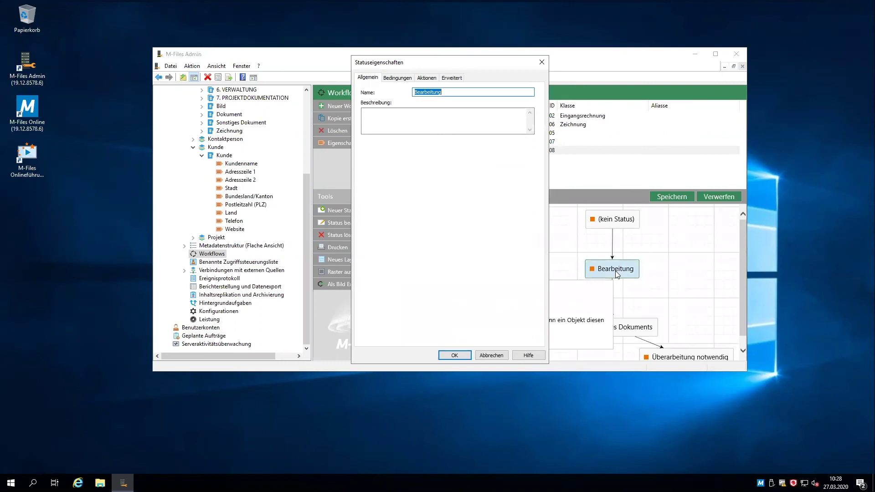
{"action": "left_click", "coordinate": [397, 80]}
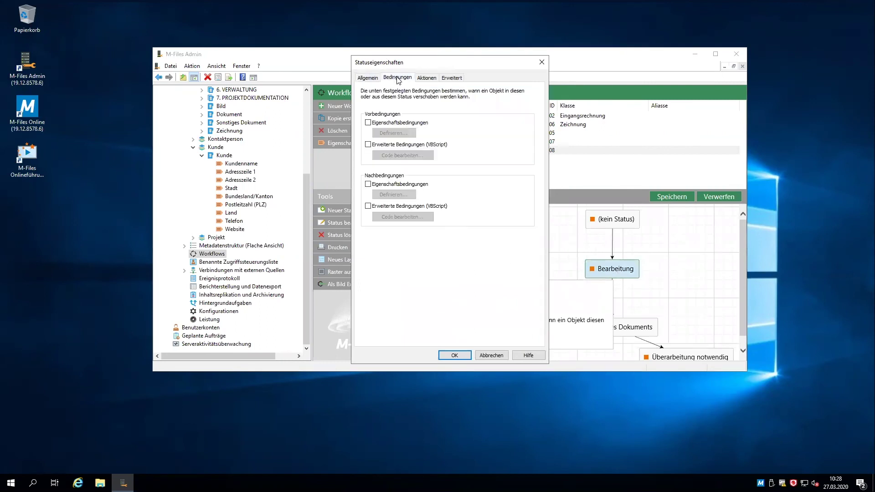
{"action": "left_click", "coordinate": [427, 78]}
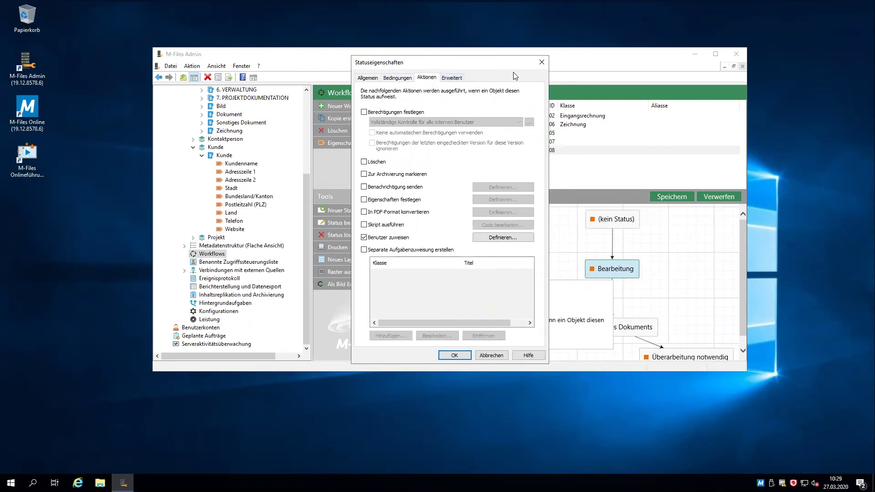
{"action": "left_click", "coordinate": [455, 355]}
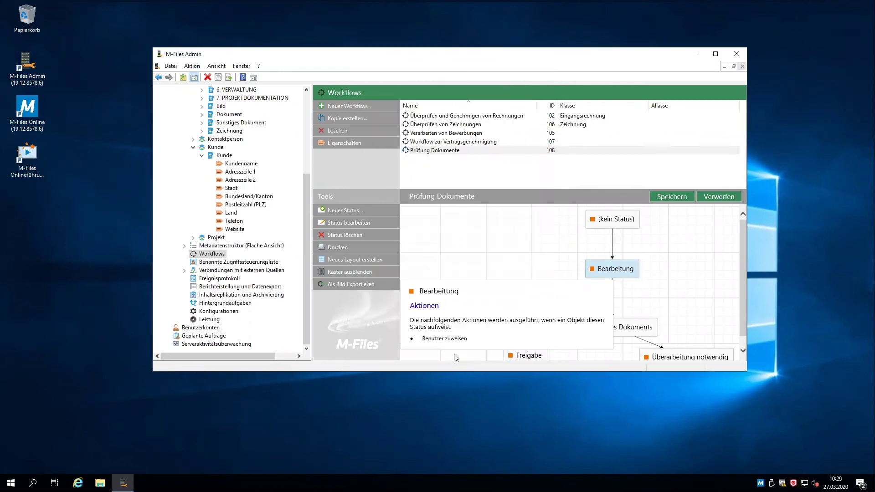
{"action": "left_click", "coordinate": [679, 197]}
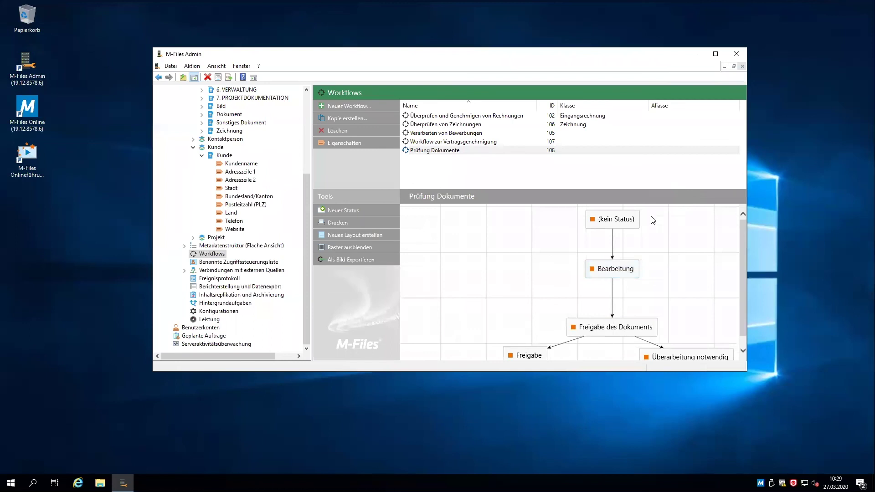
Step: Minimize M-Files Admin and open the vault Muster-Dokumentenverwaltung from the M-Files (M:) drive in File Explorer
{"action": "left_click", "coordinate": [695, 55]}
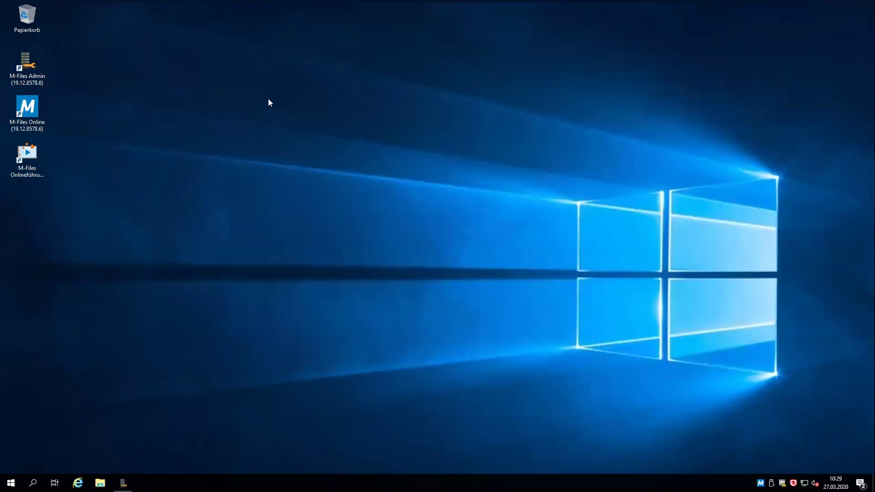
{"action": "left_click", "coordinate": [99, 483]}
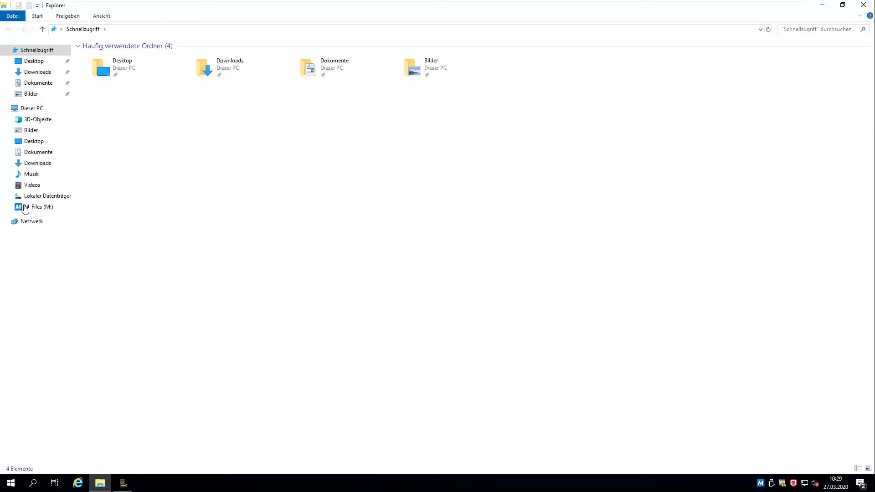
{"action": "left_click", "coordinate": [23, 206]}
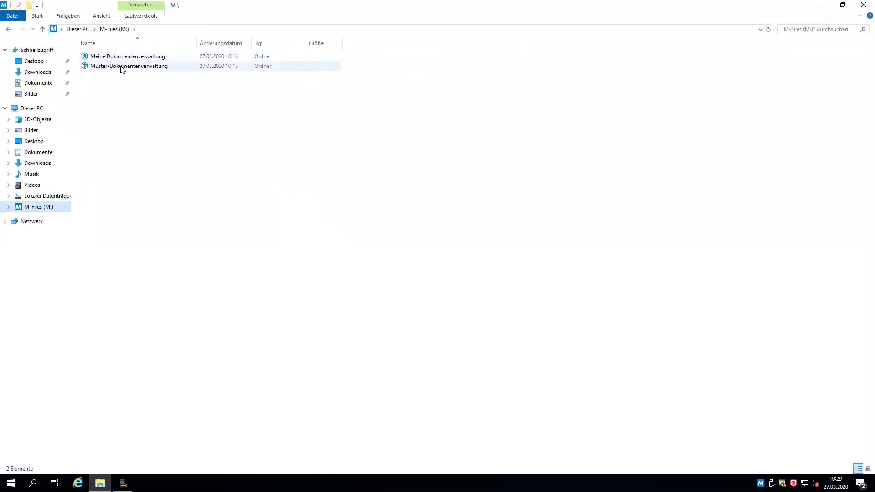
{"action": "left_click", "coordinate": [122, 67]}
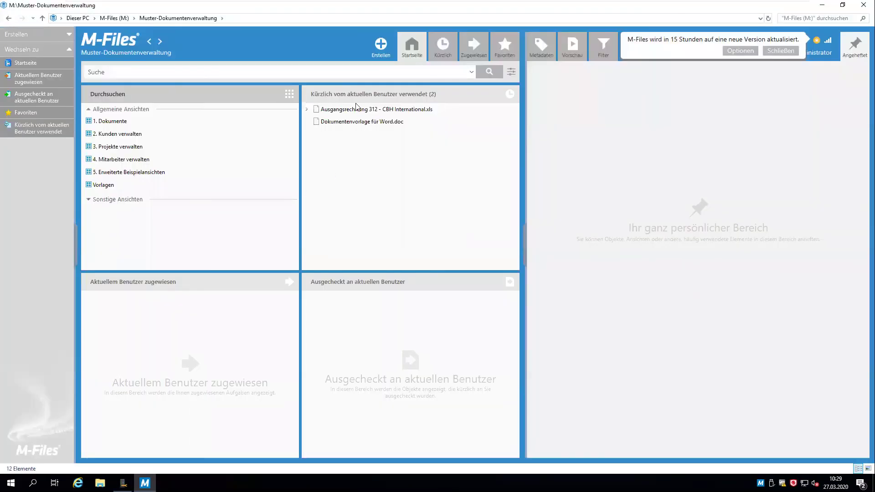
Step: Start a new document of class Notiz from the VERWALTUNG group, using the blank Text Document (.txt) template
{"action": "left_click", "coordinate": [381, 47]}
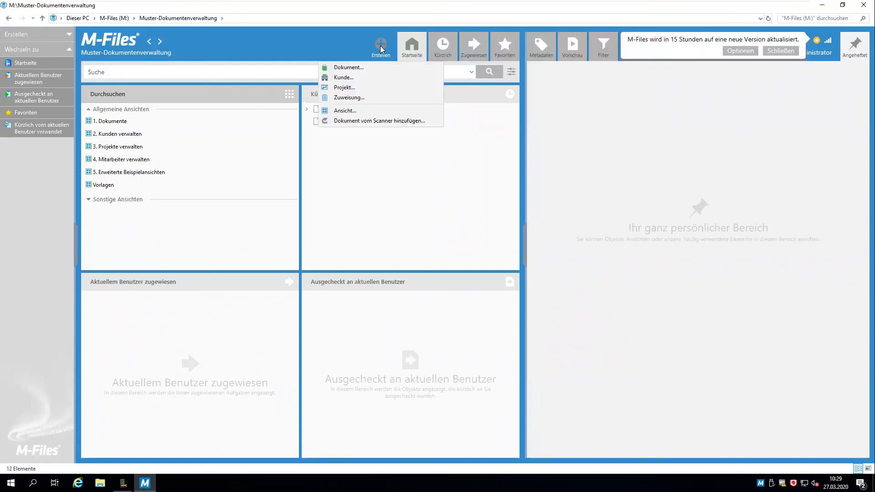
{"action": "left_click", "coordinate": [354, 68]}
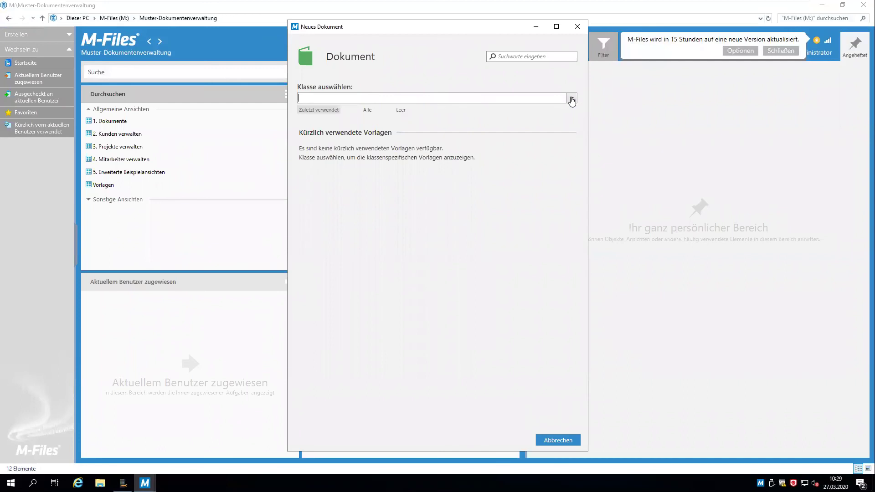
{"action": "left_click", "coordinate": [572, 99]}
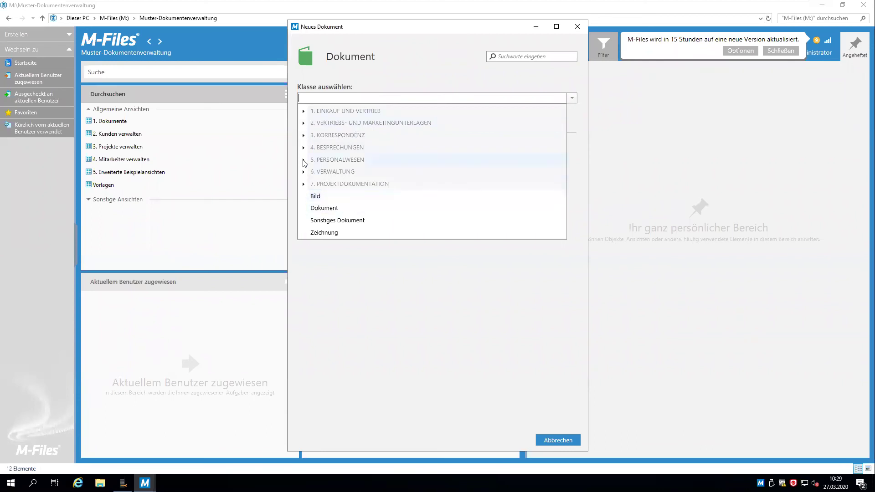
{"action": "left_click", "coordinate": [304, 172]}
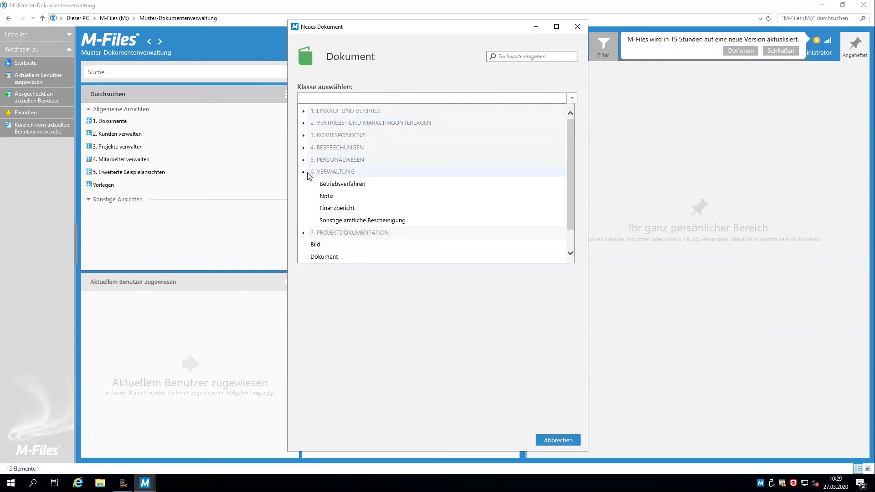
{"action": "left_click", "coordinate": [326, 196]}
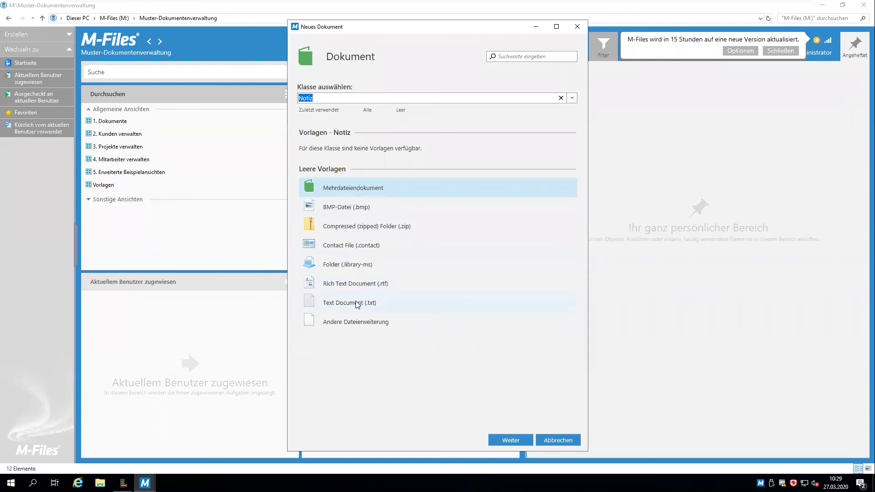
{"action": "left_click", "coordinate": [357, 304]}
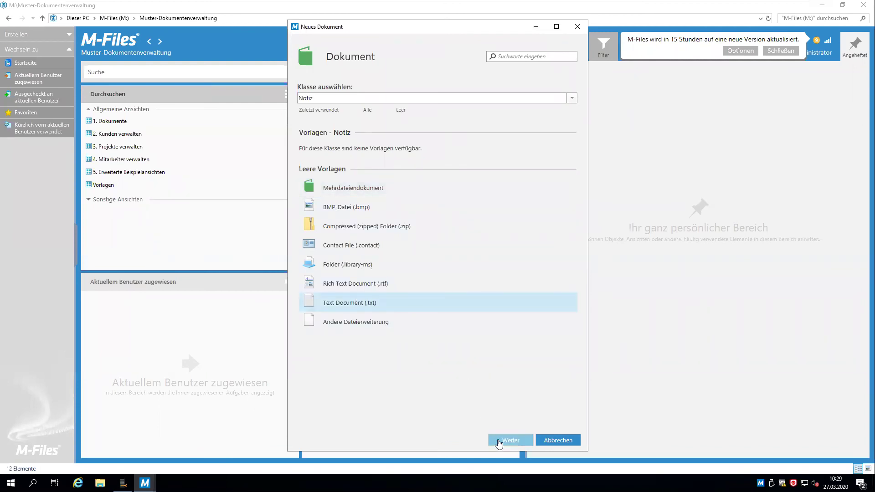
{"action": "left_click", "coordinate": [499, 441]}
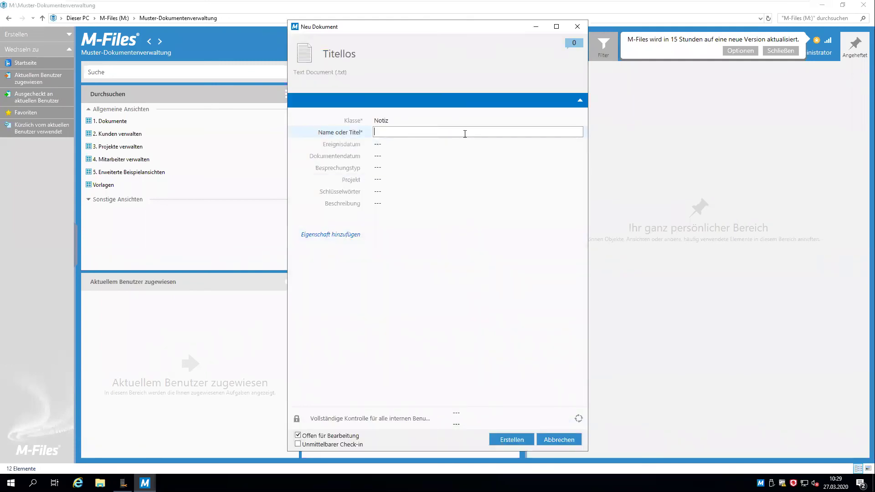
Step: Name the new document Testdokument and set both Ereignisdatum and Dokumentendatum to 27.03.2020
{"action": "type", "text": "Testdokument"}
{"action": "left_click", "coordinate": [446, 143]}
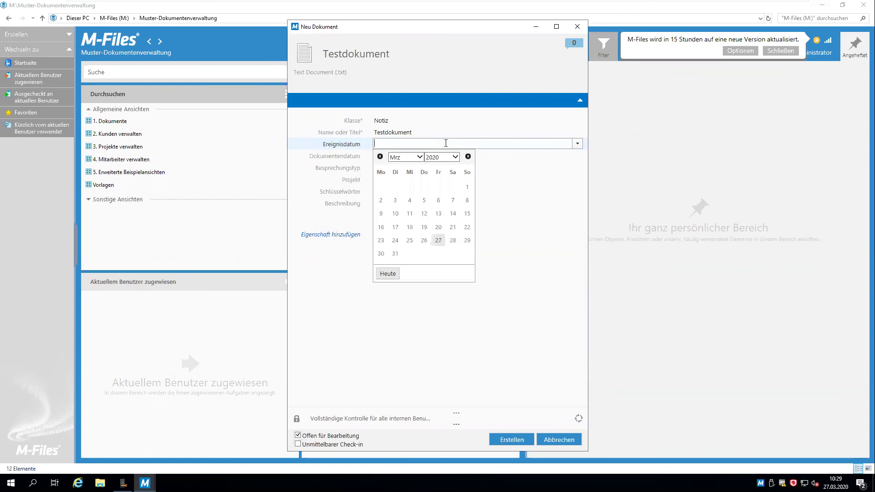
{"action": "left_click", "coordinate": [439, 241]}
{"action": "left_click", "coordinate": [410, 156]}
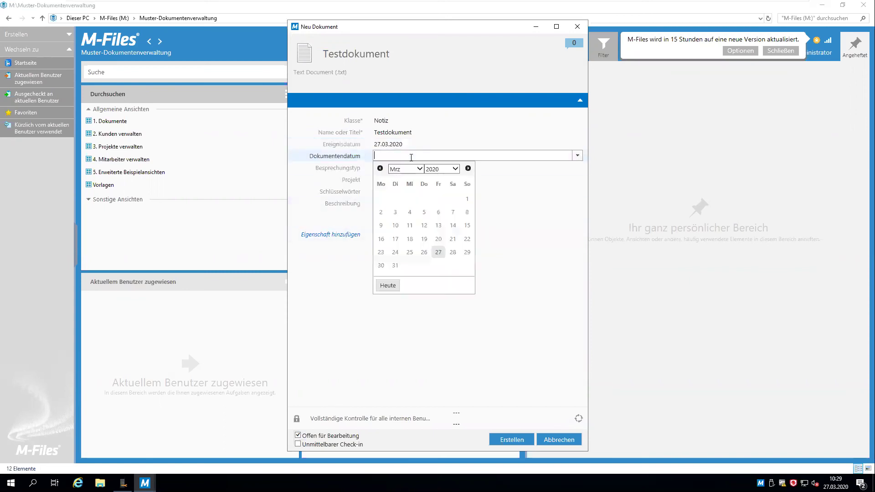
{"action": "left_click", "coordinate": [438, 251]}
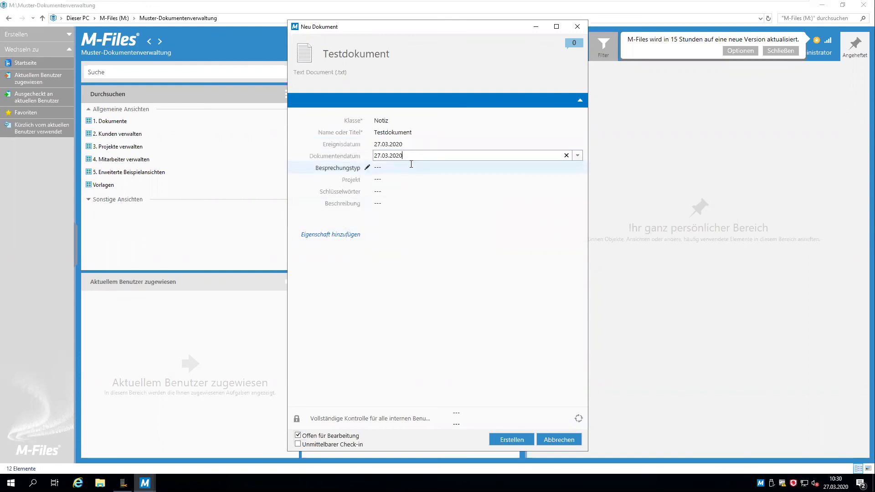
Step: Set the document's Besprechungstyp to Sonstige Besprechung
{"action": "left_click", "coordinate": [411, 164]}
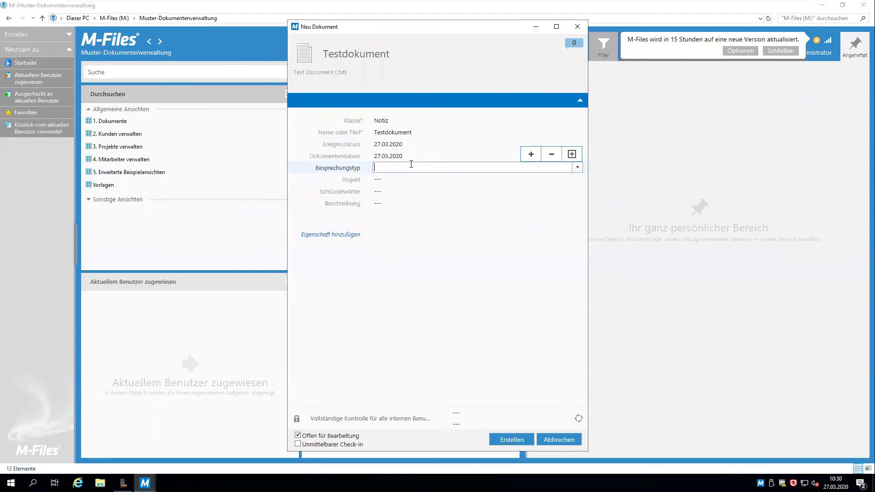
{"action": "left_click", "coordinate": [576, 168]}
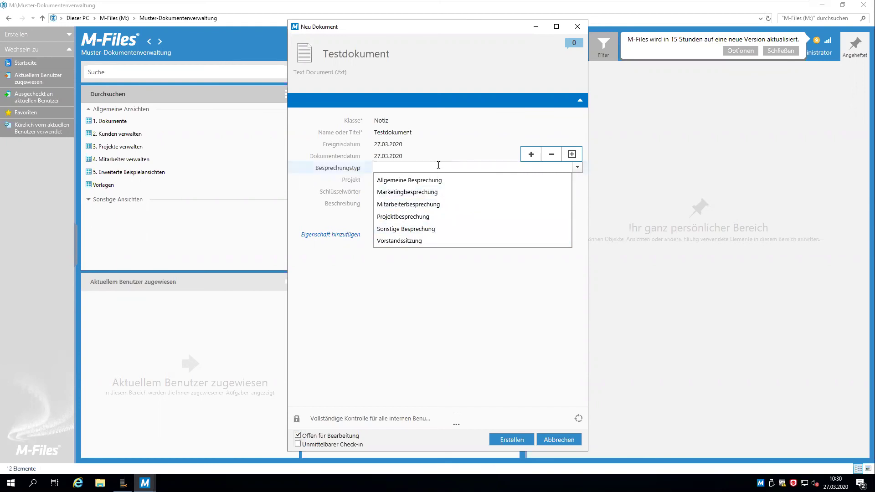
{"action": "type", "text": "Sons"}
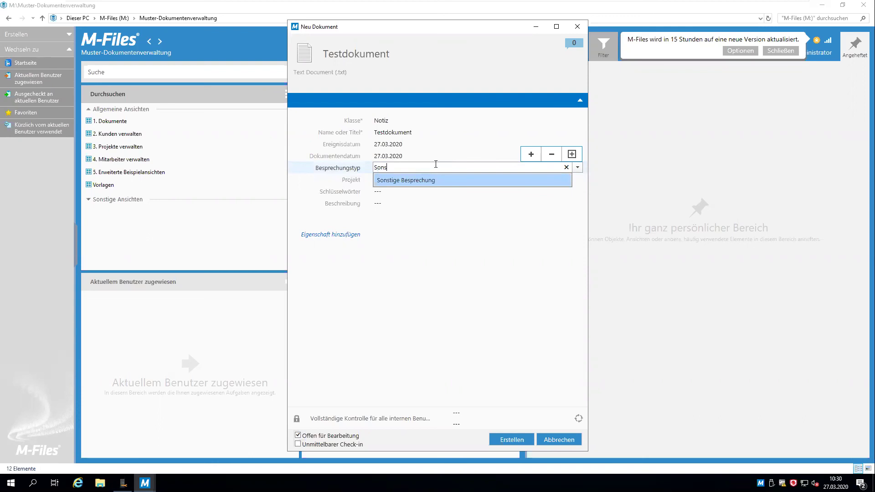
{"action": "left_click", "coordinate": [419, 180]}
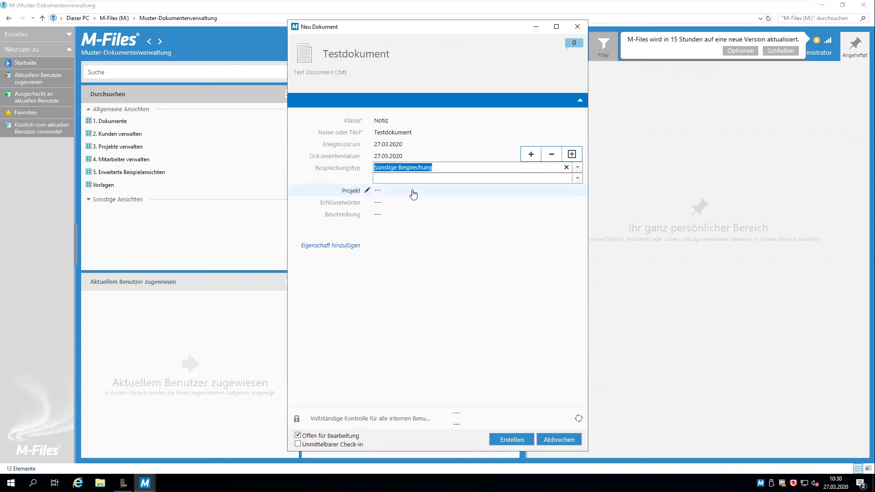
Step: Assign the new document to the project IT-Schulung
{"action": "left_click", "coordinate": [413, 192]}
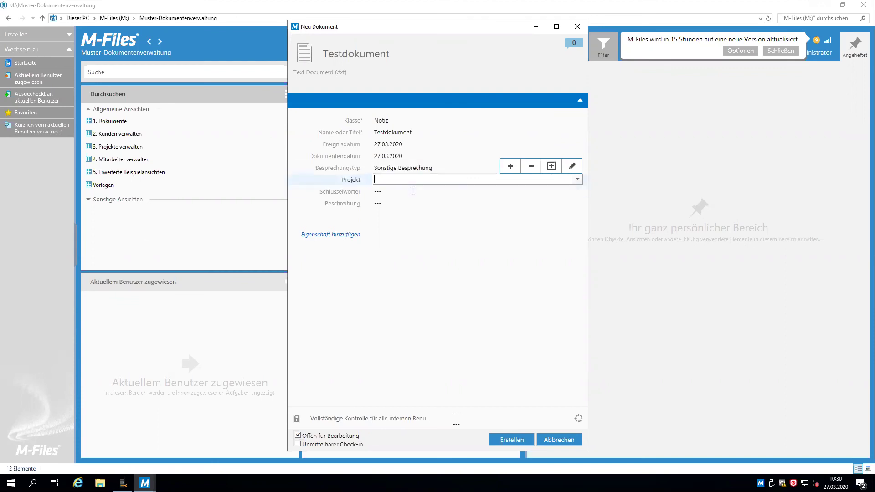
{"action": "left_click", "coordinate": [578, 181]}
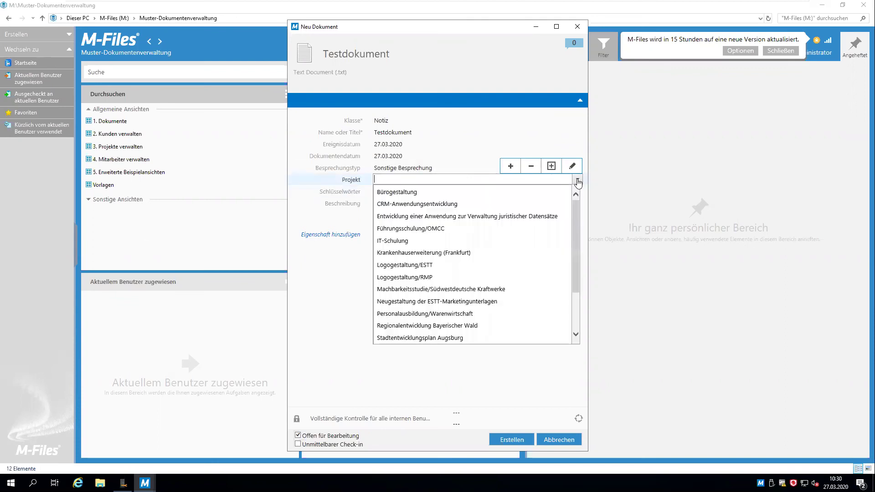
{"action": "left_click", "coordinate": [398, 242]}
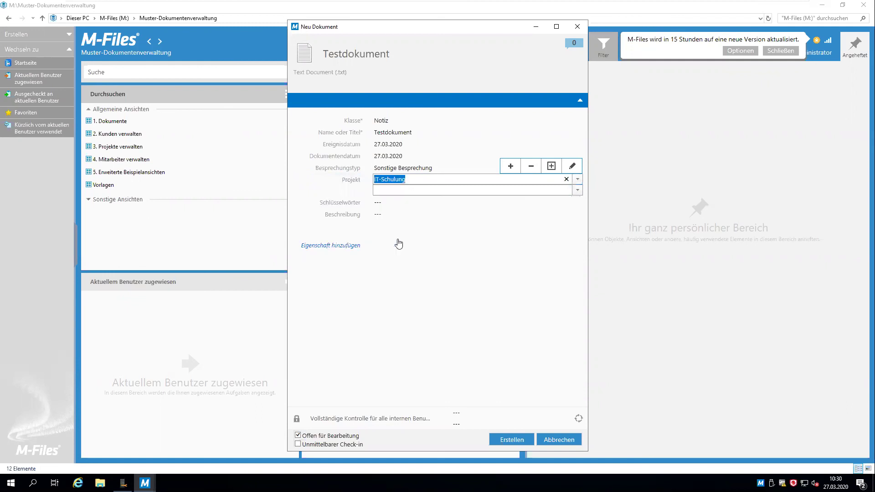
{"action": "left_click", "coordinate": [398, 305]}
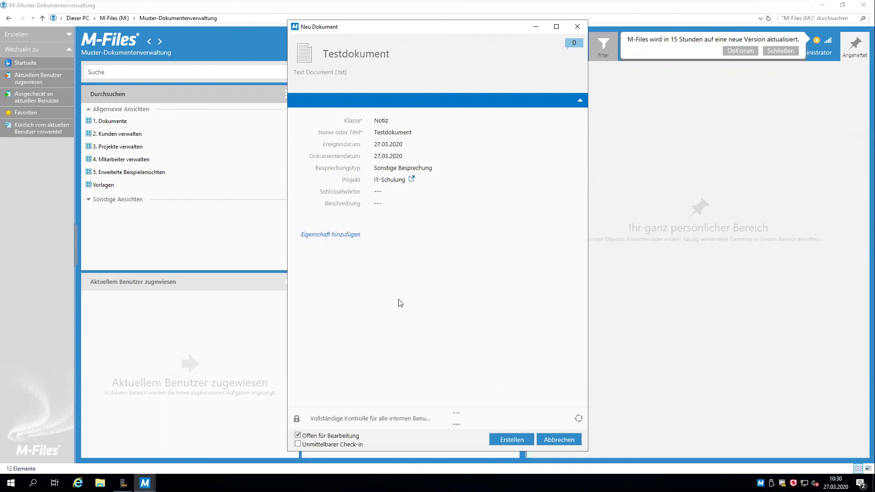
Step: Assign the workflow Prüfung Dokumente to the new document and create it, leaving it open for editing
{"action": "left_click", "coordinate": [477, 412]}
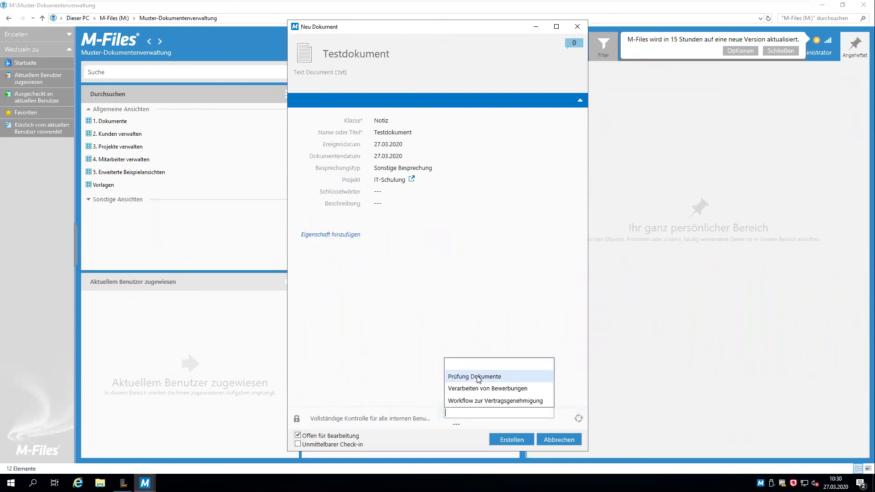
{"action": "left_click", "coordinate": [478, 377]}
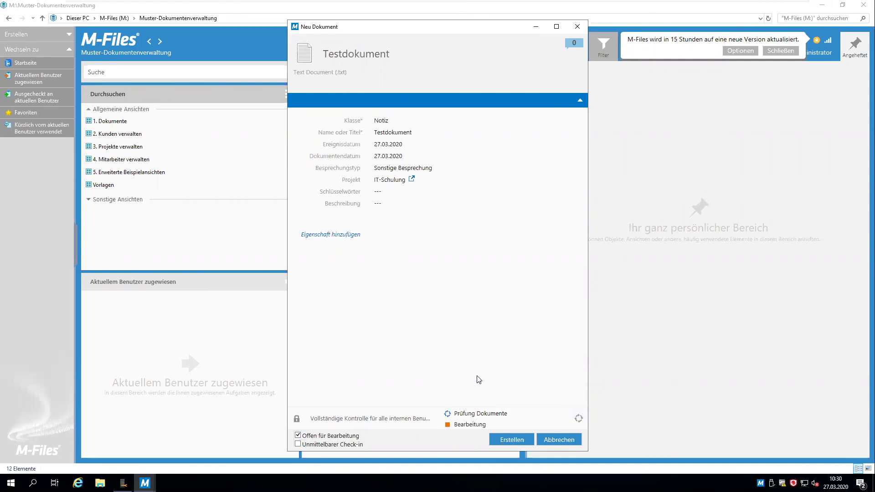
{"action": "left_click", "coordinate": [503, 440]}
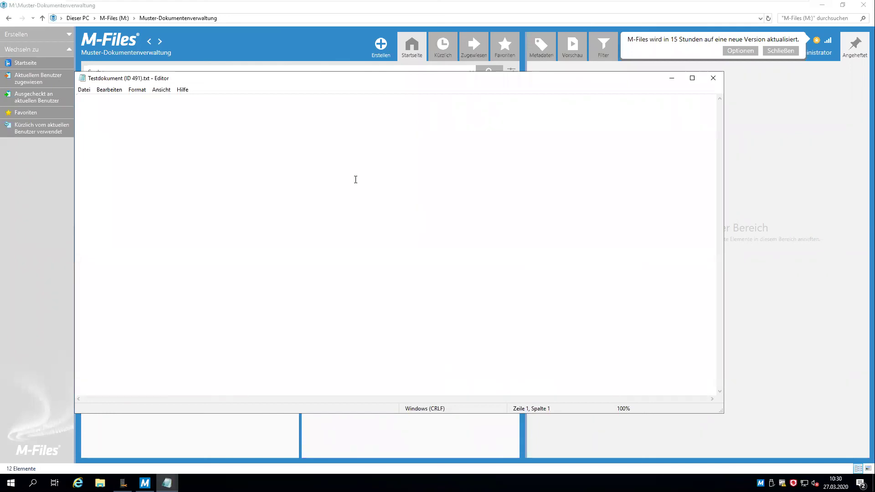
Step: Enter "Text" as the content of Testdokument, close the file with its changes saved and check the document in
{"action": "type", "text": "Text"}
{"action": "left_click", "coordinate": [713, 78]}
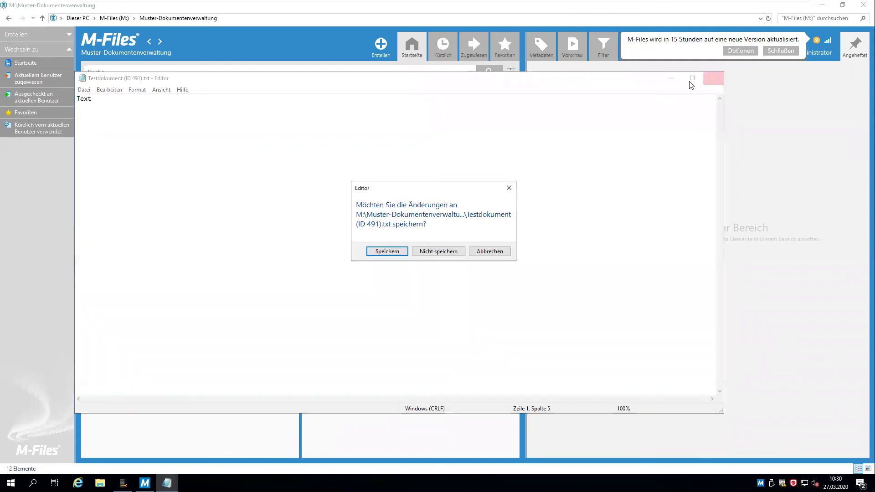
{"action": "left_click", "coordinate": [387, 251]}
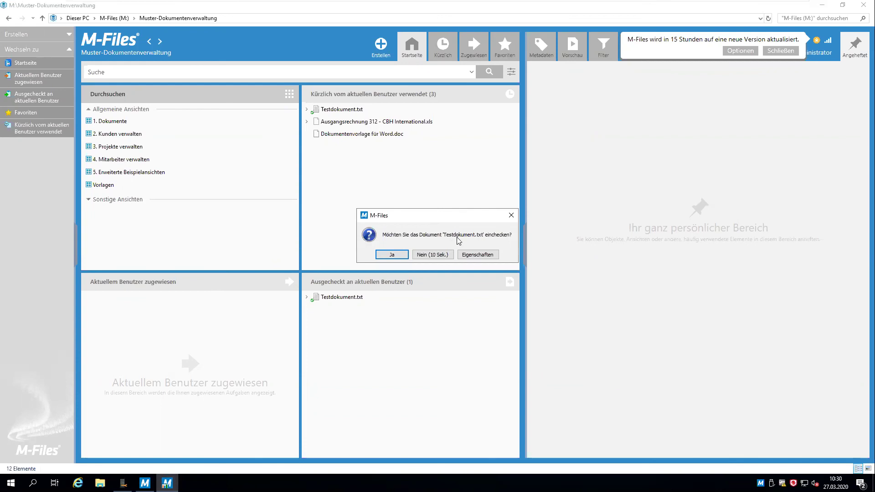
{"action": "left_click", "coordinate": [393, 256]}
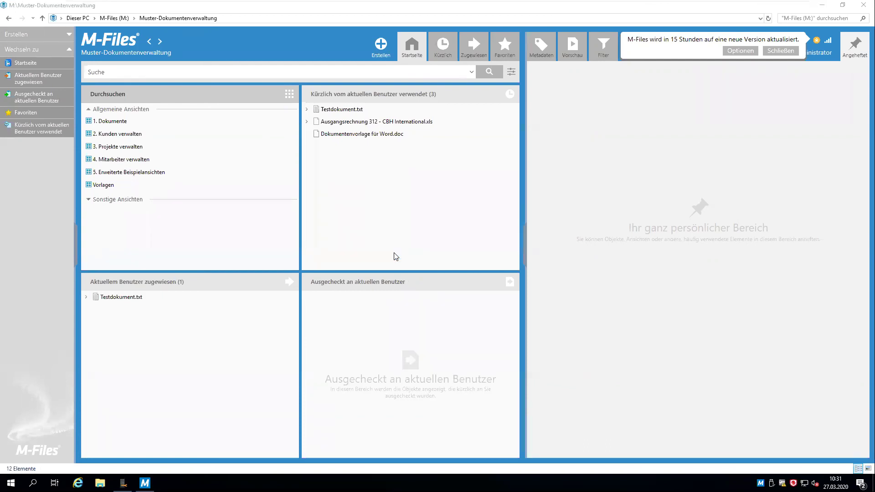
Step: Move Testdokument, listed among the documents assigned to the current user, to the workflow state Freigabe des Dokuments and save it
{"action": "left_click", "coordinate": [121, 299]}
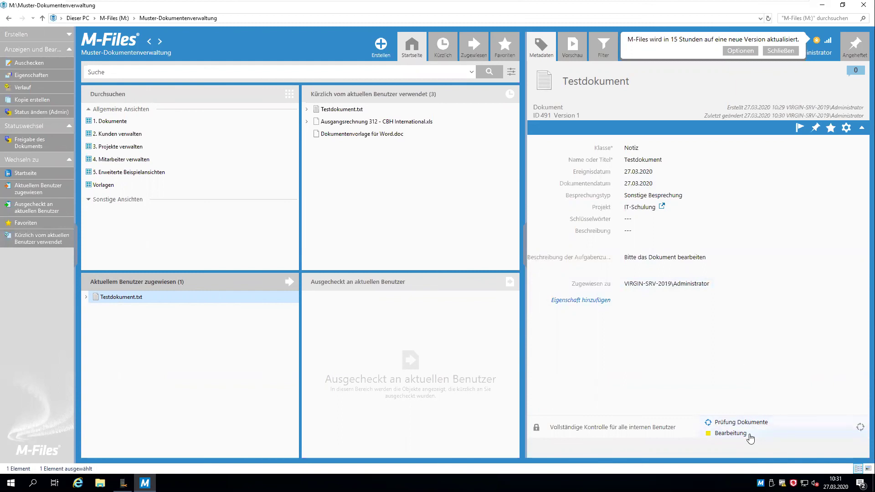
{"action": "left_click", "coordinate": [731, 434]}
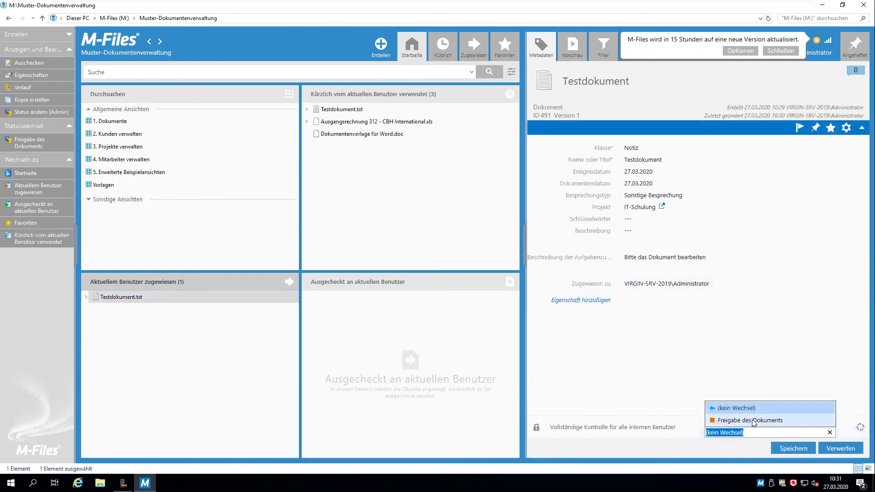
{"action": "left_click", "coordinate": [753, 420]}
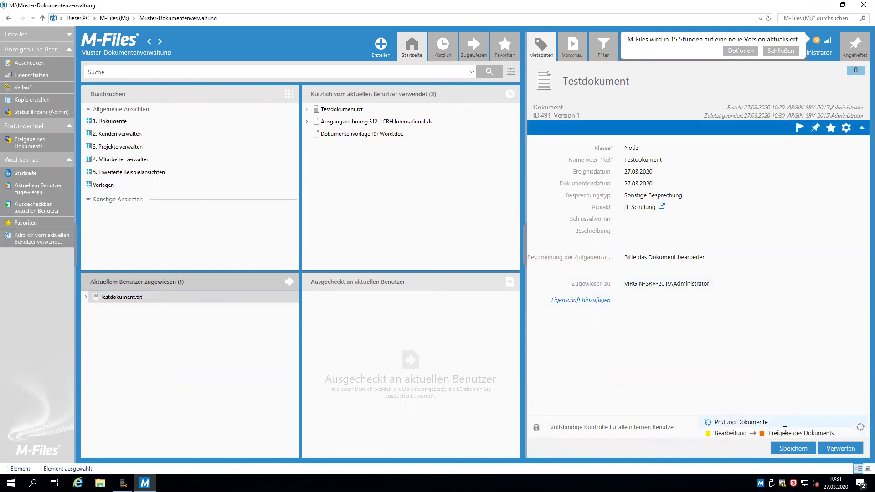
{"action": "left_click", "coordinate": [792, 448]}
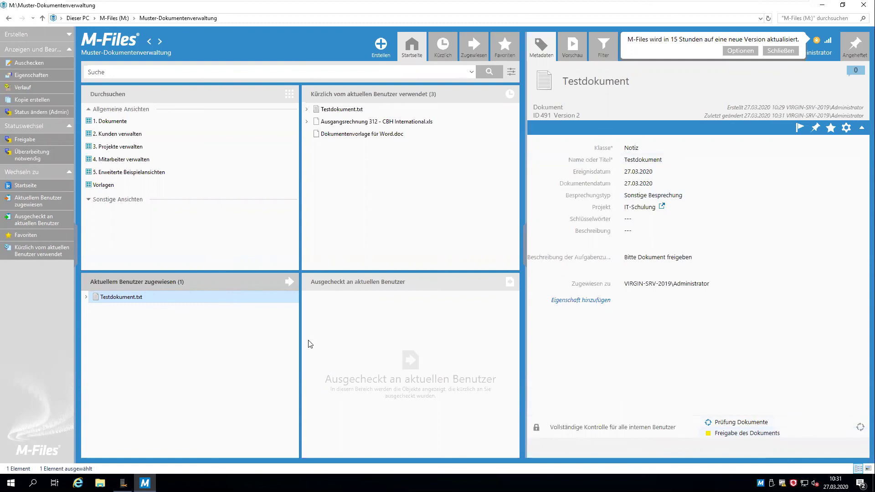
Step: Examine the version history of Testdokument, comparing the workflow states of versions 1 and 2, and close it
{"action": "right_click", "coordinate": [167, 296]}
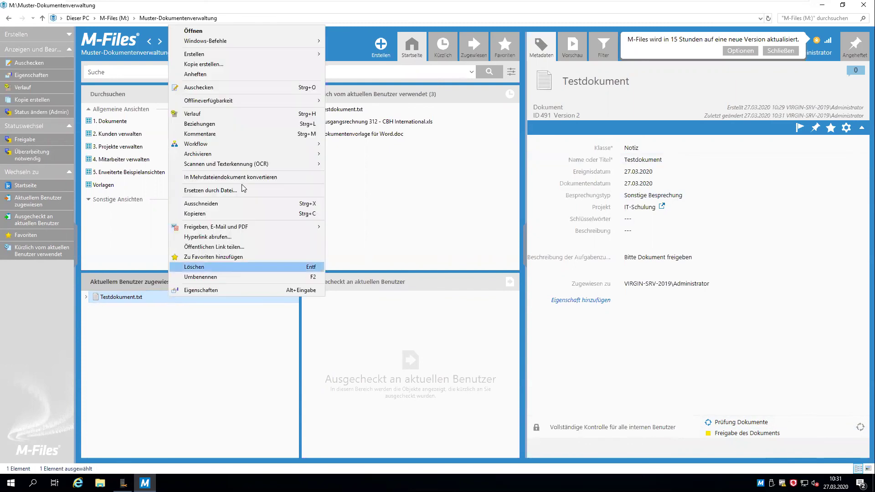
{"action": "left_click", "coordinate": [254, 115]}
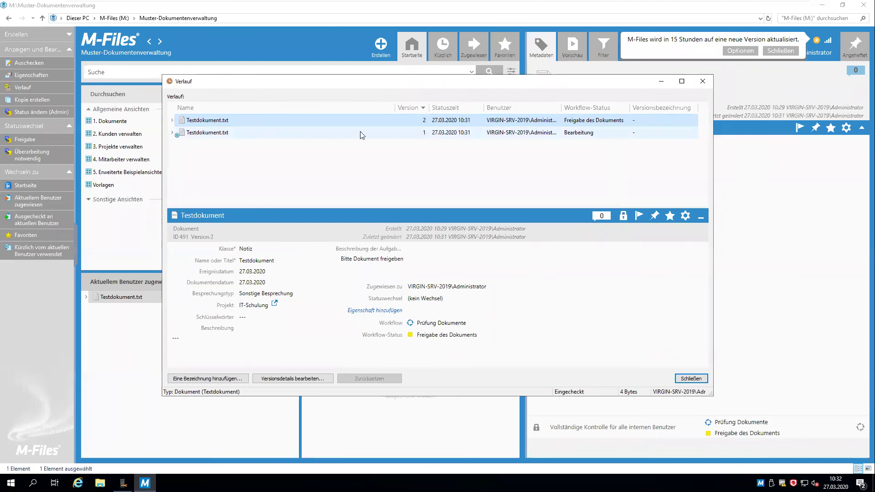
{"action": "left_click", "coordinate": [401, 132]}
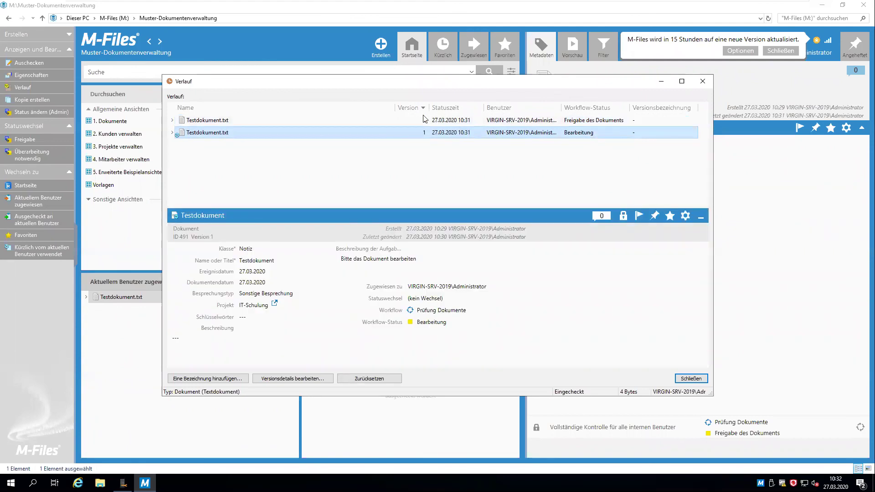
{"action": "left_click", "coordinate": [396, 120]}
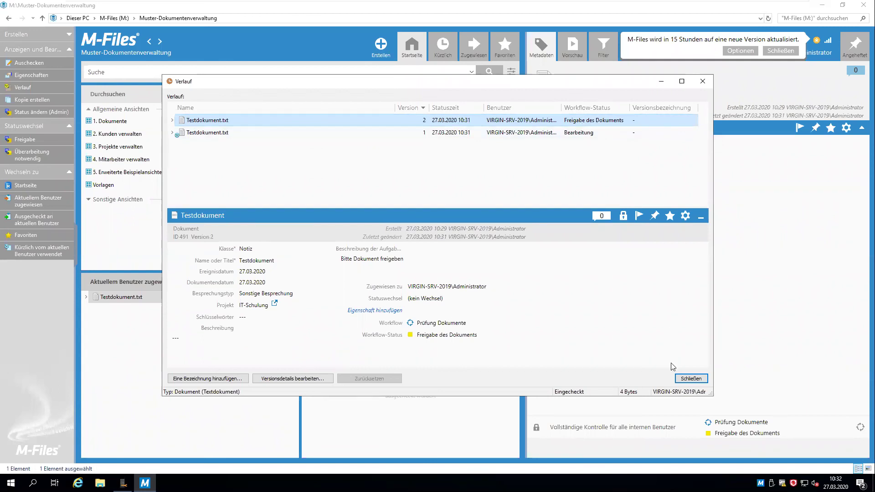
{"action": "left_click", "coordinate": [691, 379]}
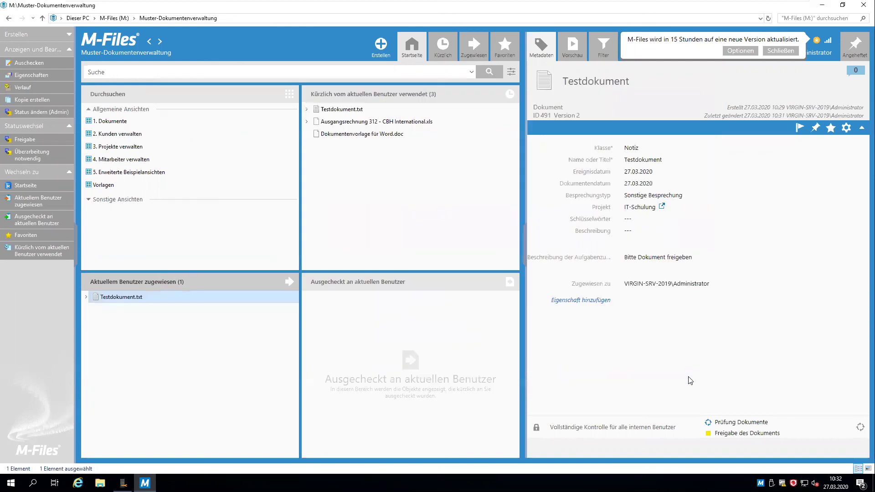
Step: Move Testdokument to the workflow state Freigabe and save the change
{"action": "left_click", "coordinate": [756, 432]}
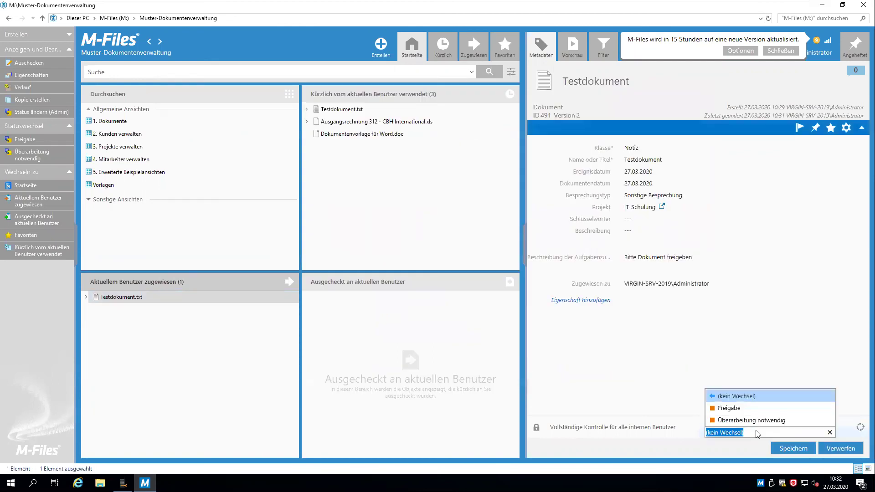
{"action": "left_click", "coordinate": [735, 409]}
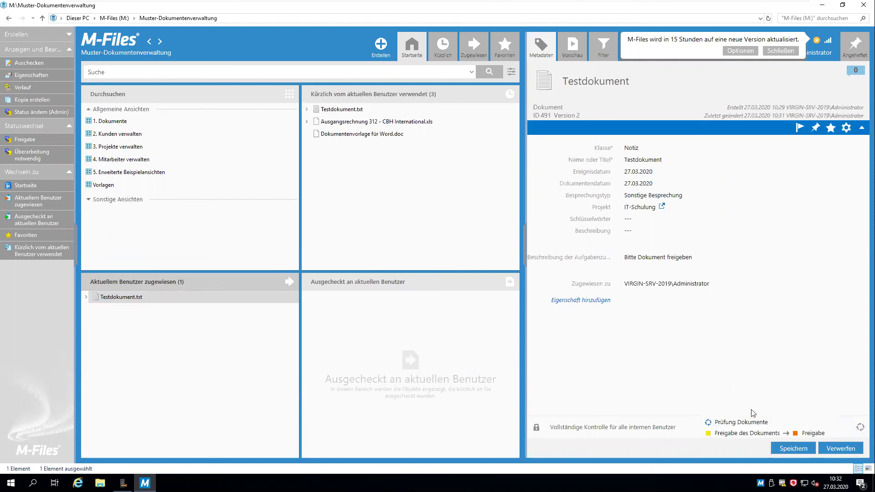
{"action": "left_click", "coordinate": [792, 448]}
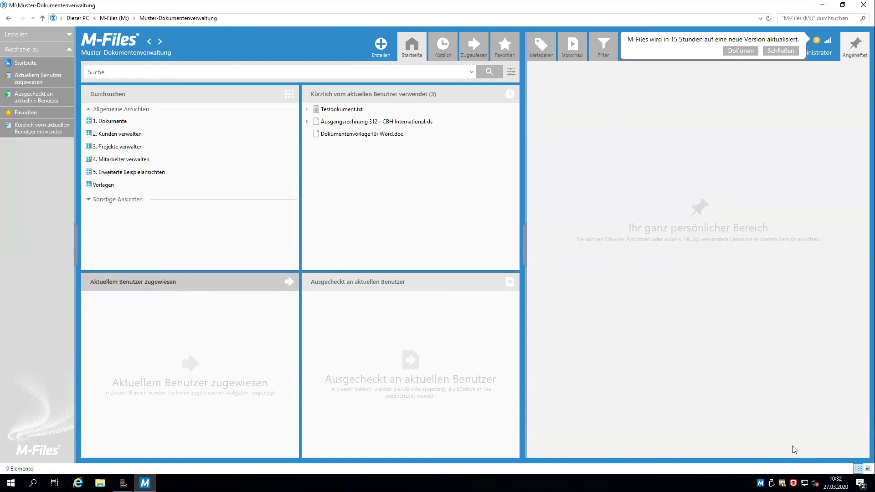